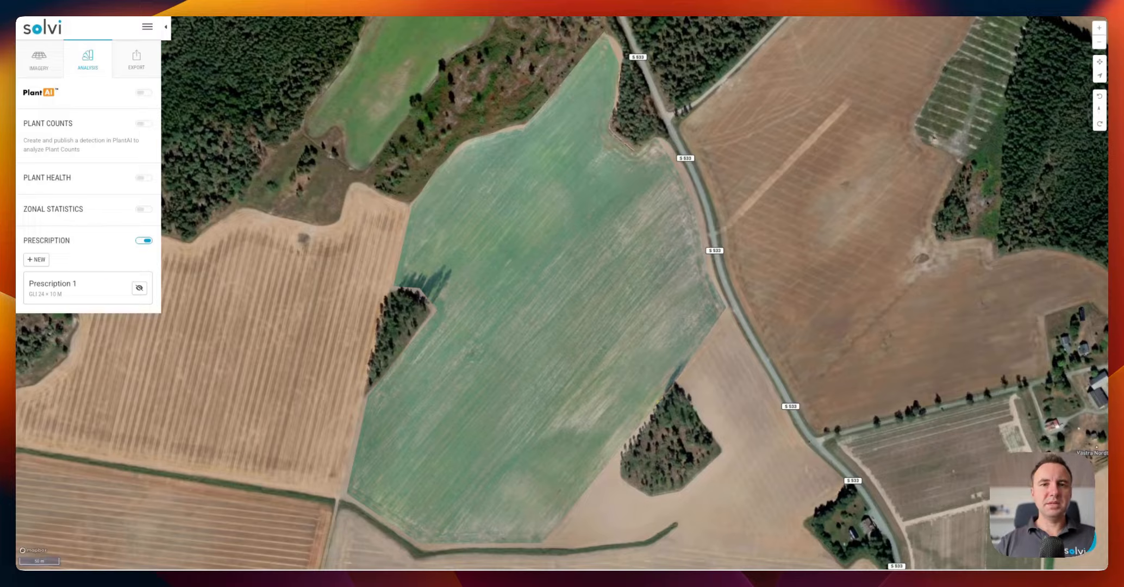
left_click_drag(571, 304, 553, 304)
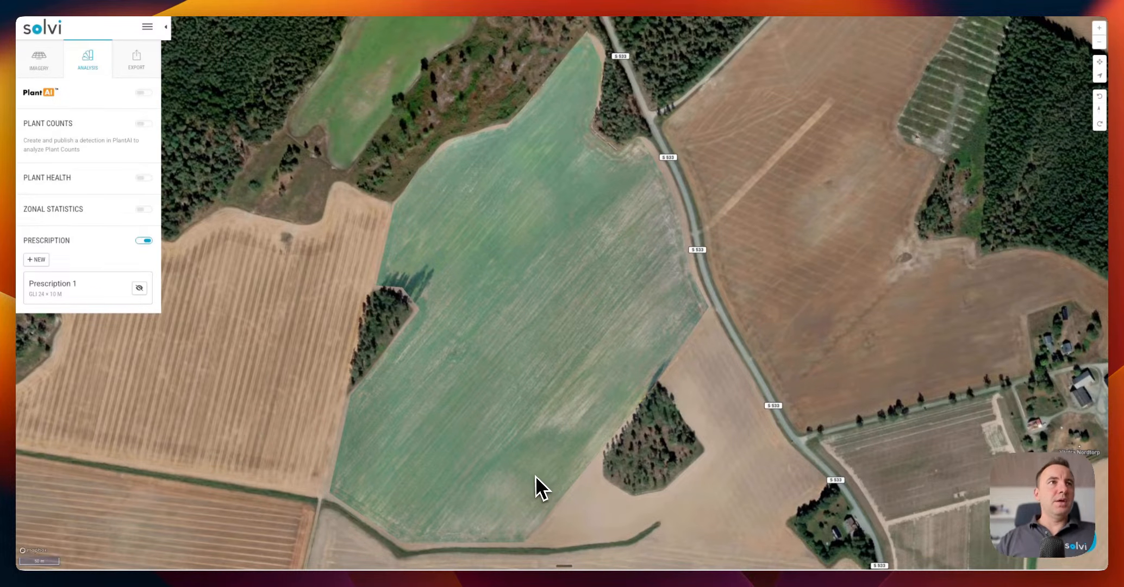
left_click_drag(519, 400, 483, 397)
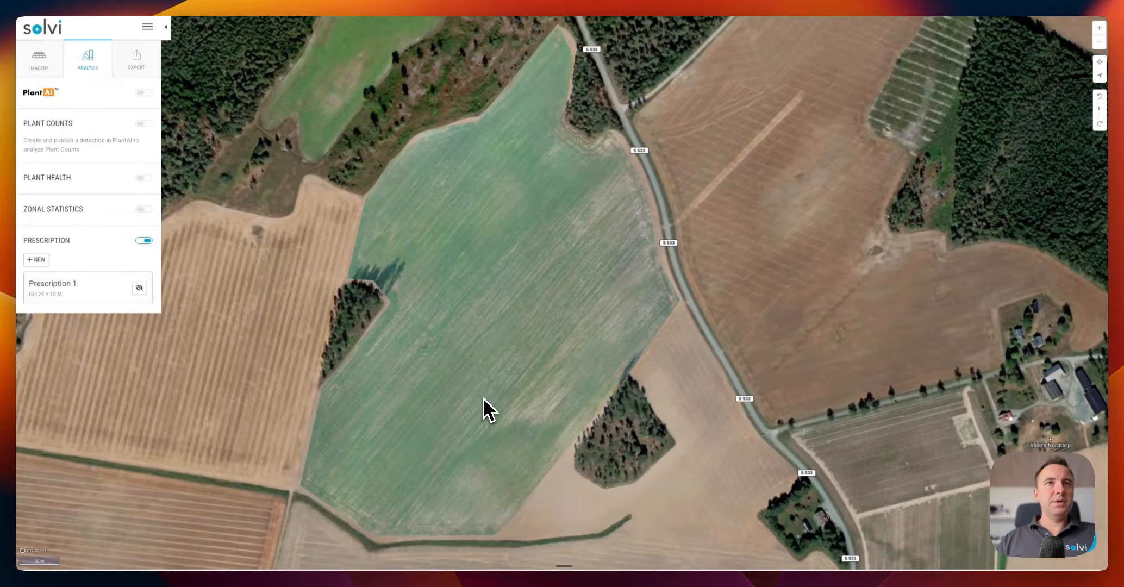
scroll(506, 402, "up", 3)
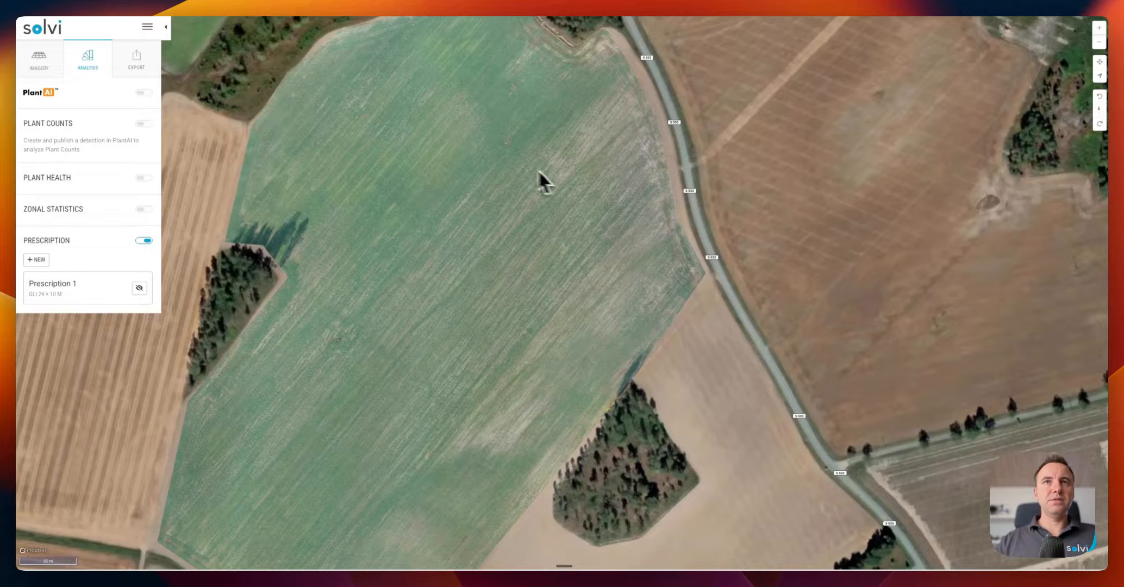
left_click_drag(539, 322, 533, 317)
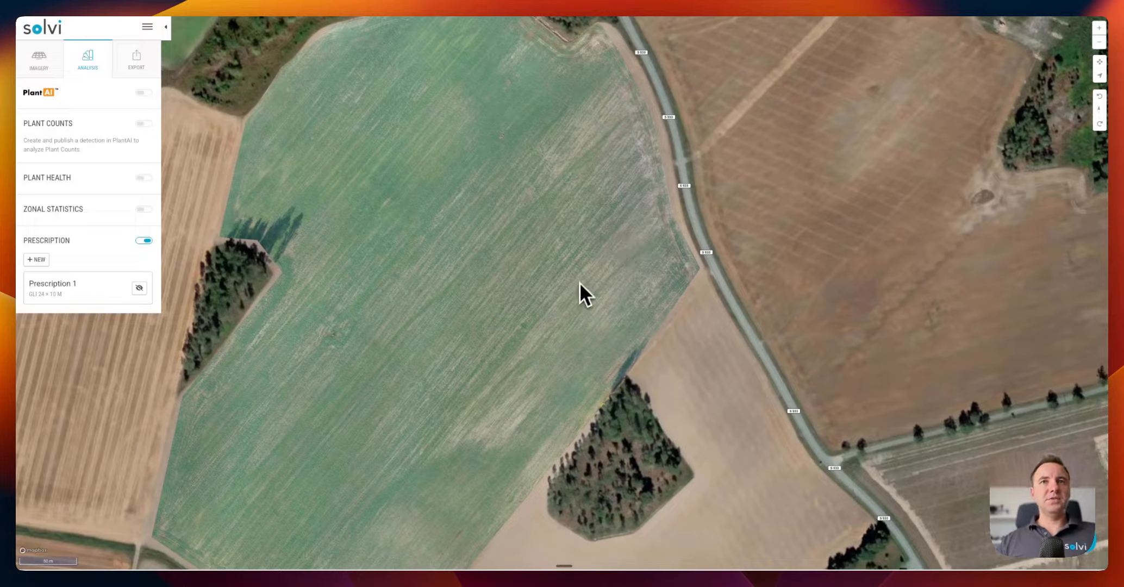
left_click_drag(380, 467, 408, 433)
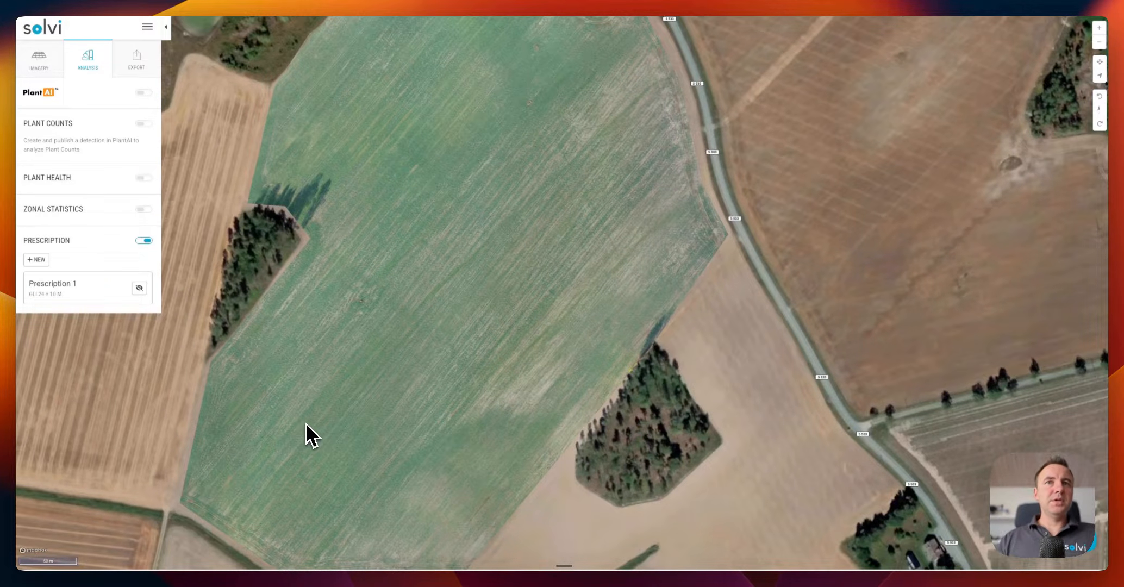
left_click_drag(358, 425, 312, 434)
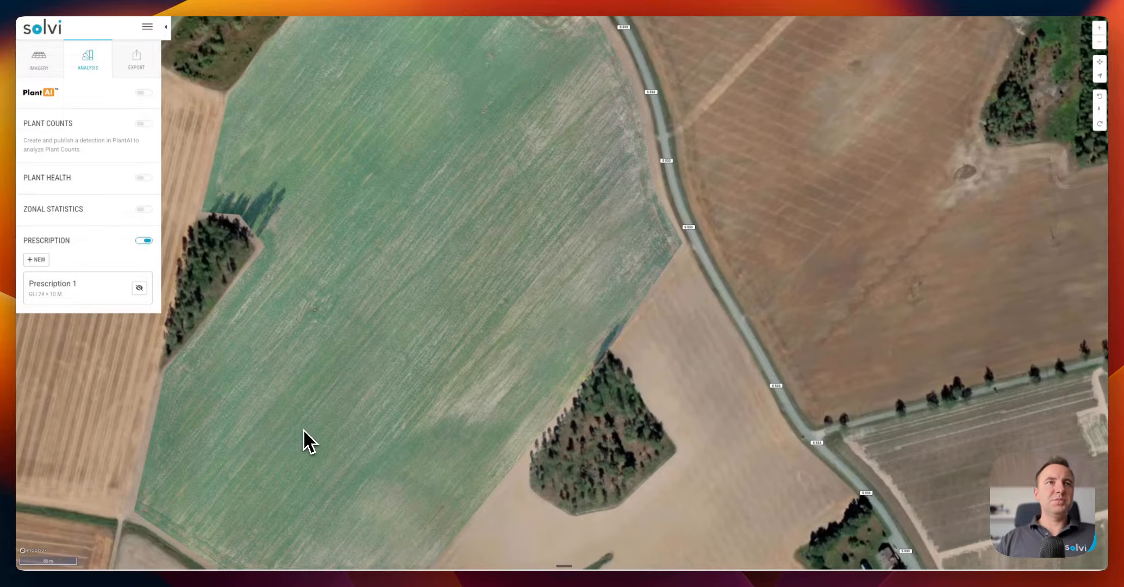
Start a new Vegetation Index prescription and pan across its 5 × 5 m field grid
left_click(36, 262)
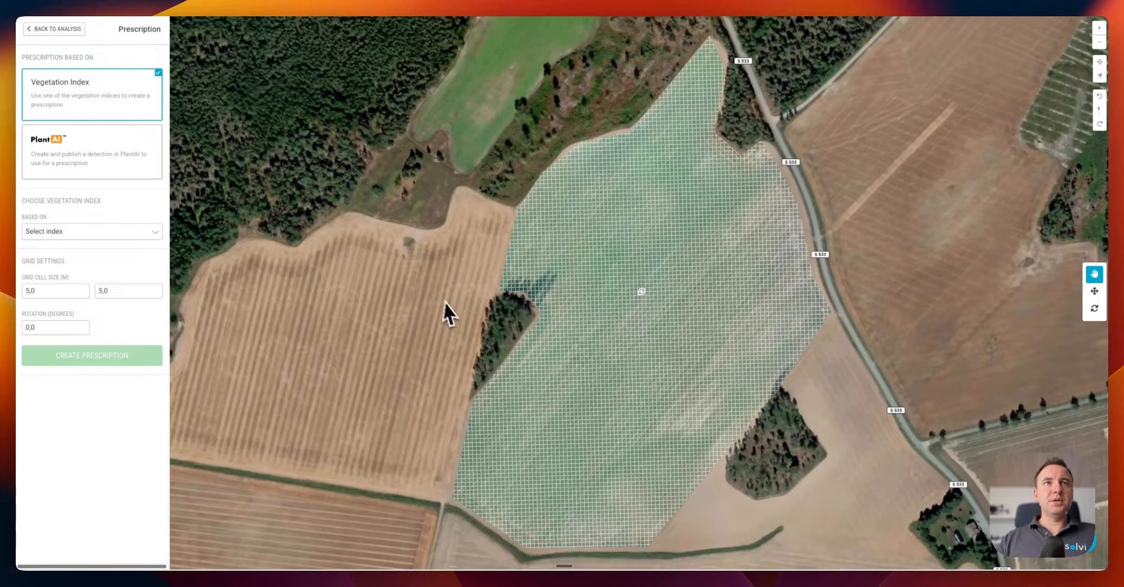
left_click_drag(442, 300, 408, 303)
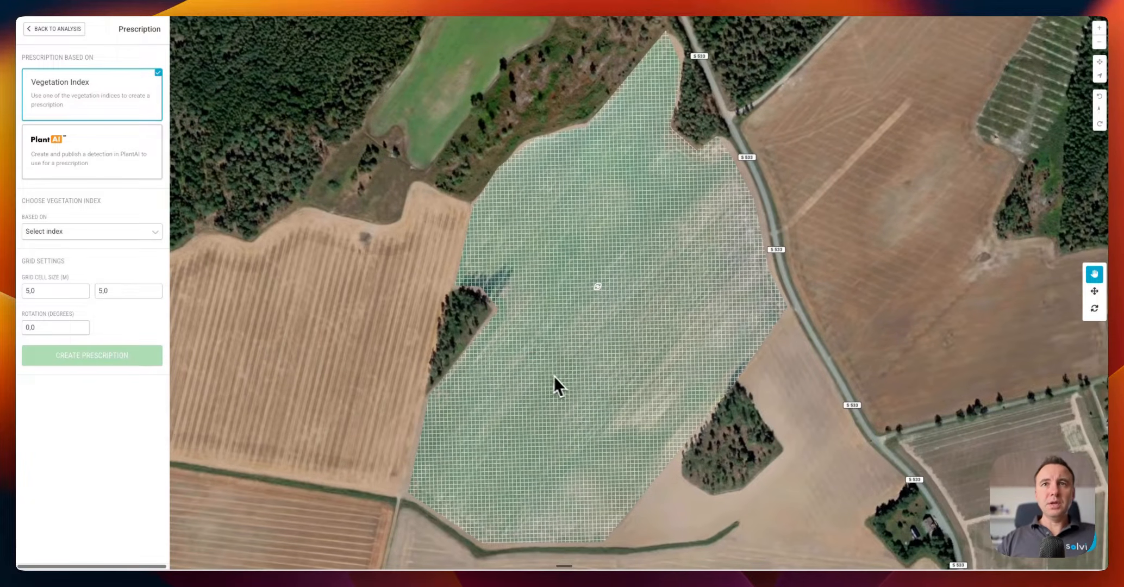
left_click_drag(564, 377, 561, 378)
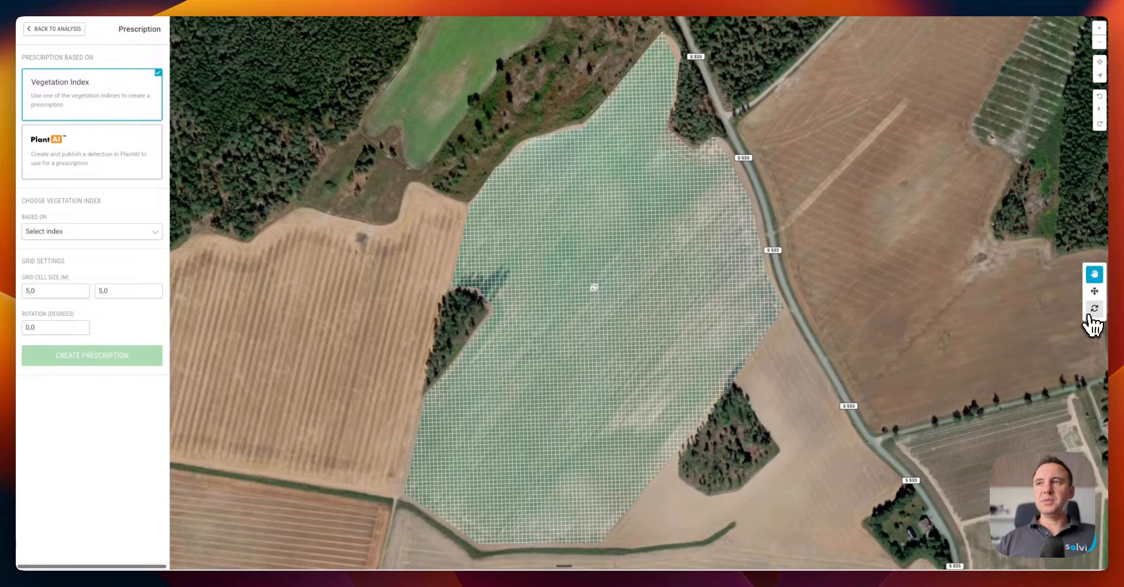
Rotate the prescription grid to line up with the crop rows
left_click(1094, 309)
scroll(632, 356, "up", 5)
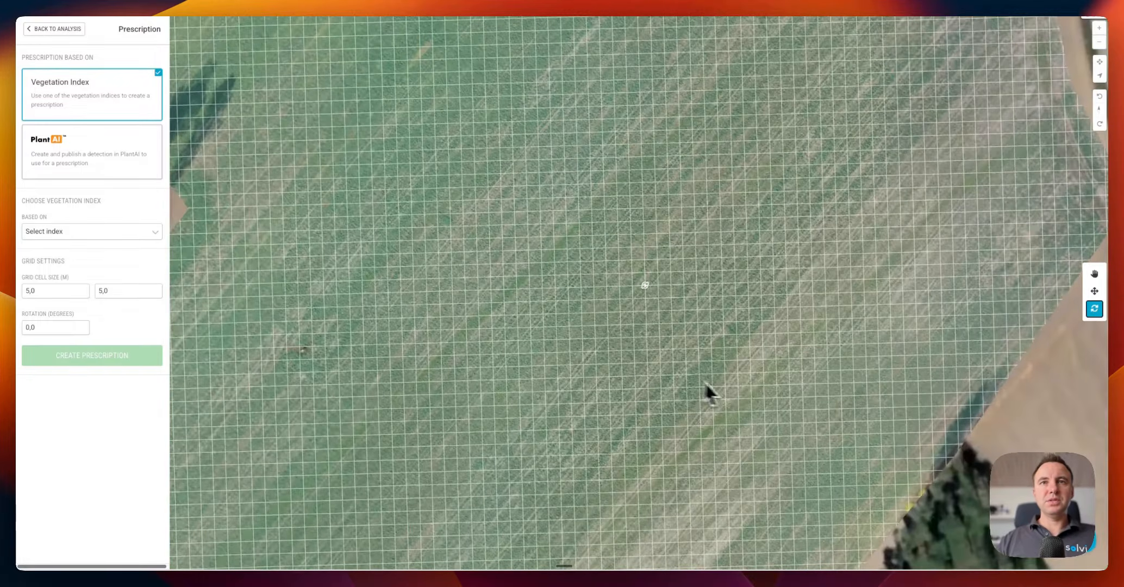
left_click_drag(705, 381, 648, 412)
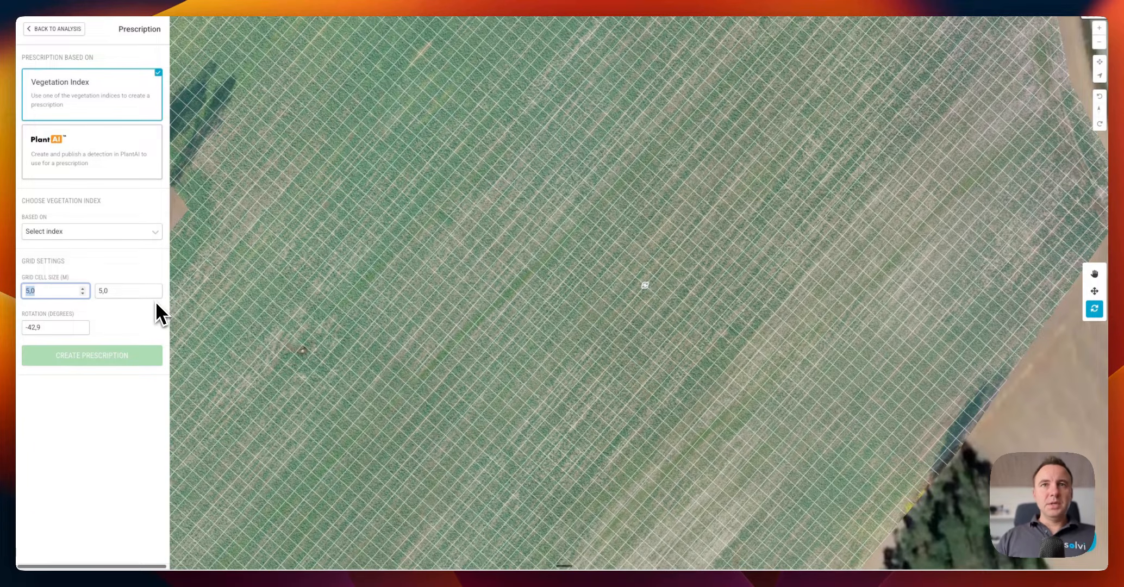
Set grid cells to 24 × 10 m and fine-tune the rotation to -42.2°
type("2")
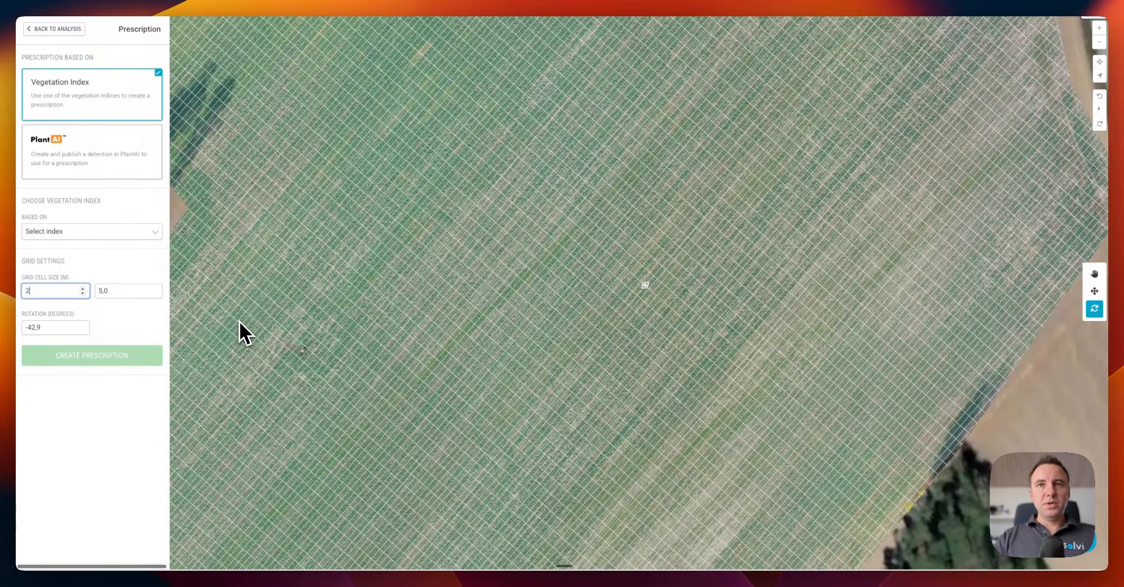
type("4")
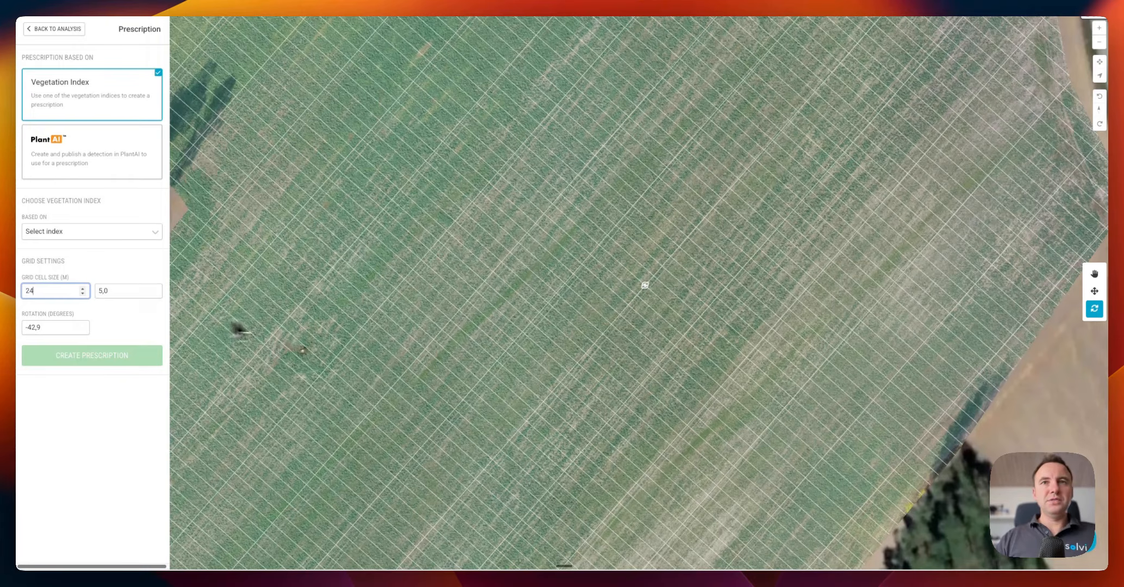
left_click(115, 294)
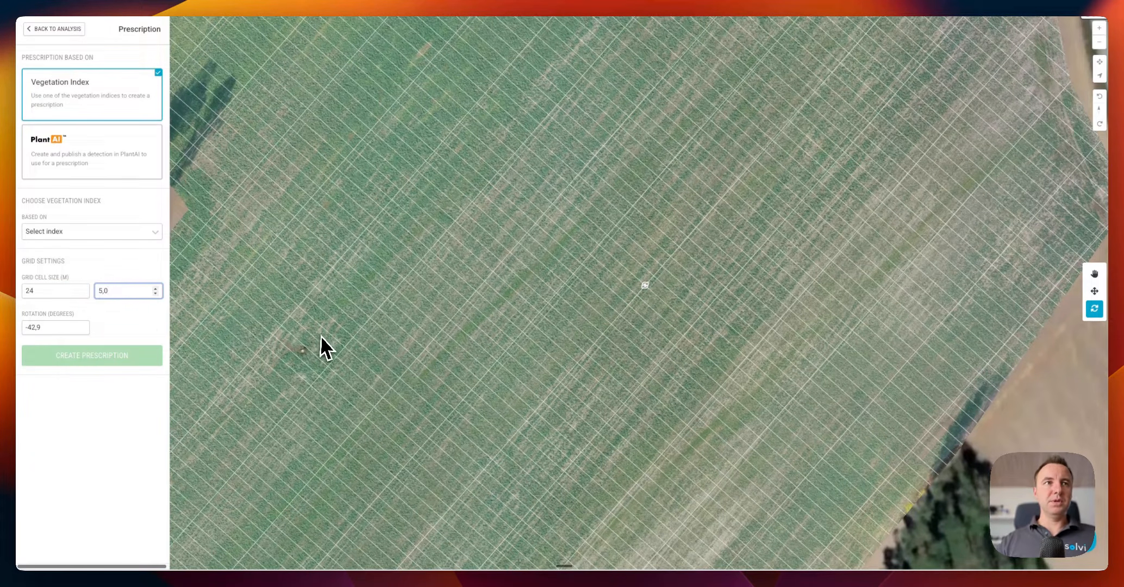
key("BackSpace")
key("BackSpace")
key("BackSpace")
type("10")
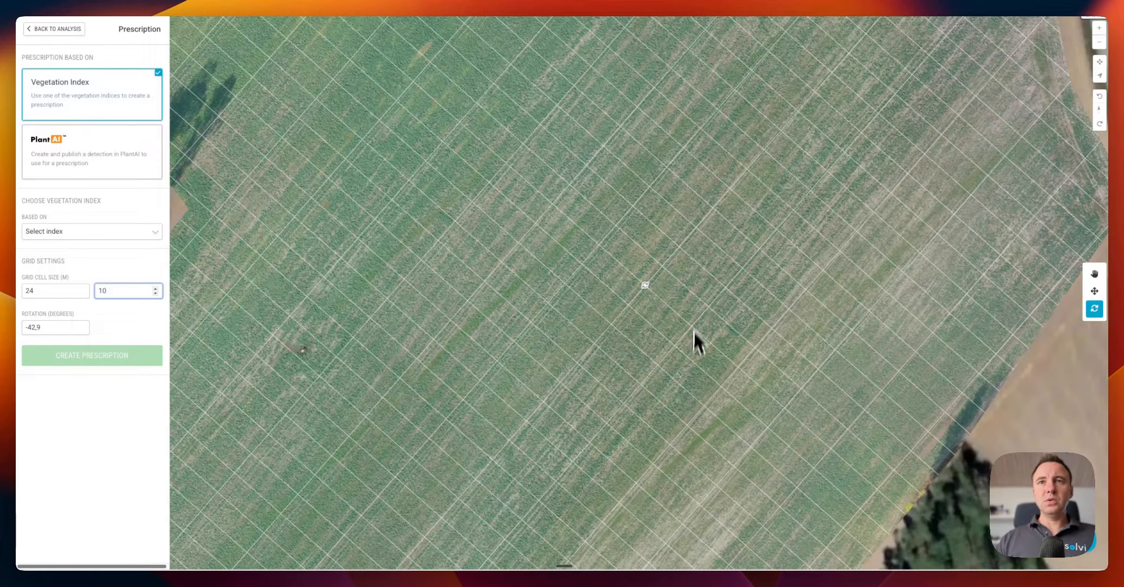
scroll(694, 331, "up", 5)
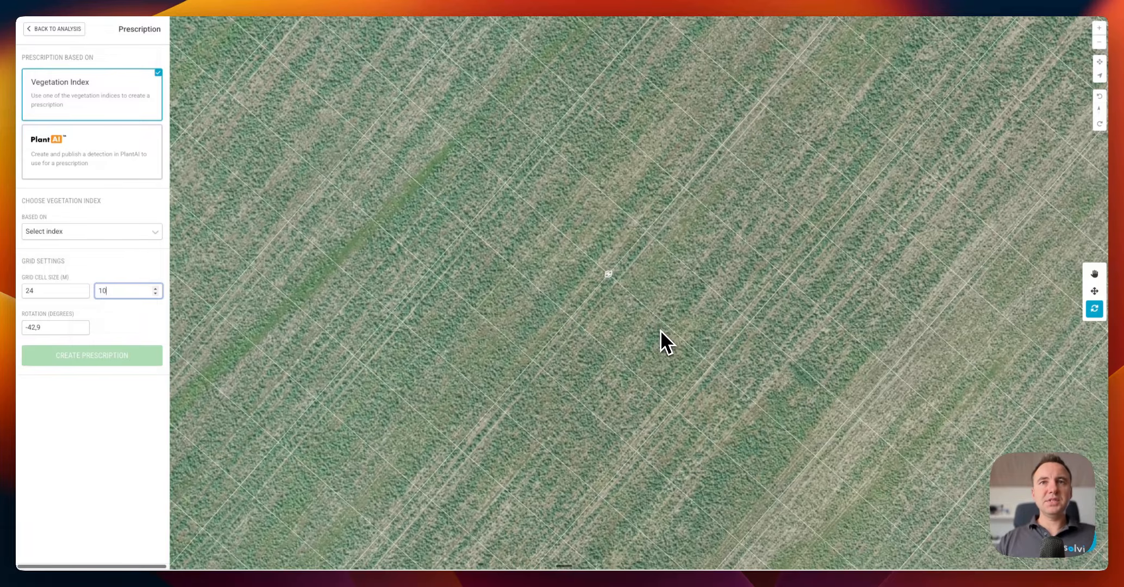
left_click_drag(634, 355, 625, 396)
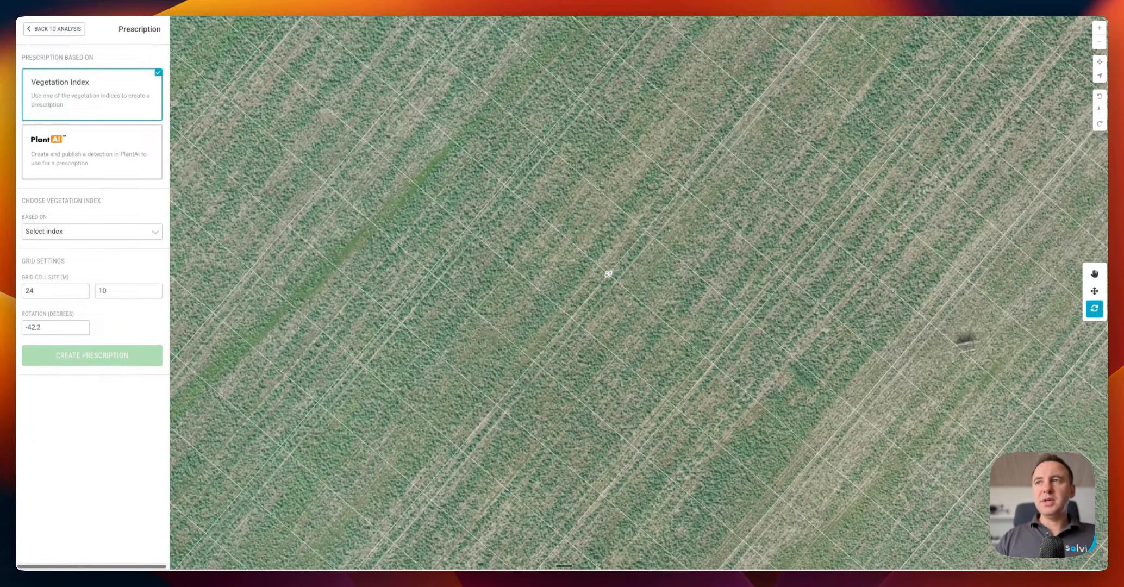
left_click(1096, 292)
Nudge the 24 × 10 m grid over the field and open the Based On index list
mouse_move(660, 296)
left_mouse_down()
mouse_move(670, 299)
mouse_move(622, 274)
mouse_move(662, 293)
left_mouse_up()
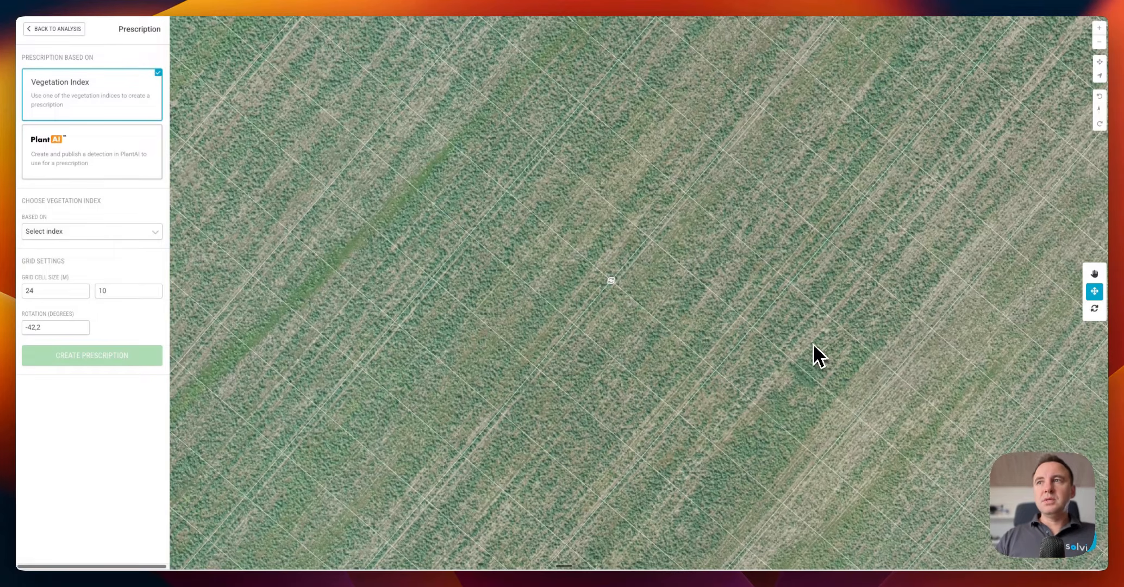
scroll(813, 344, "down", 2)
left_click(1094, 273)
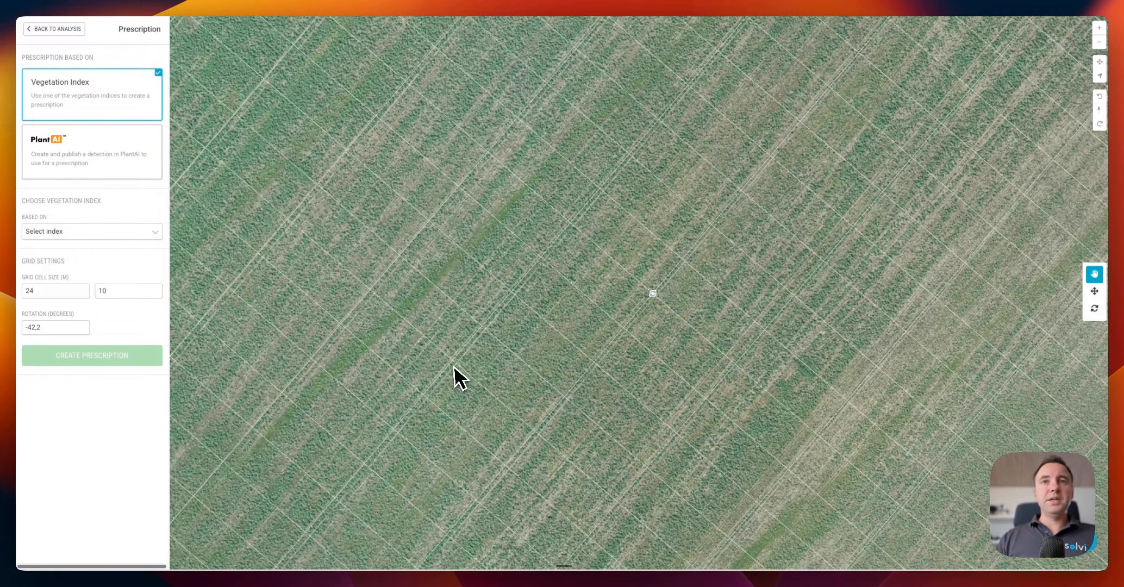
scroll(457, 364, "down", 5)
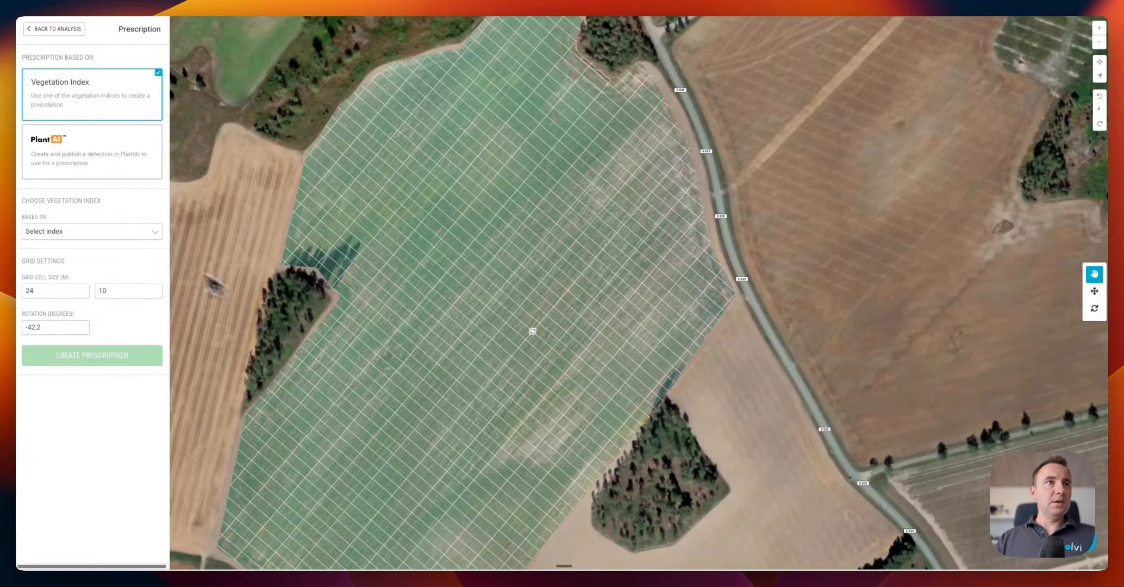
left_click(90, 230)
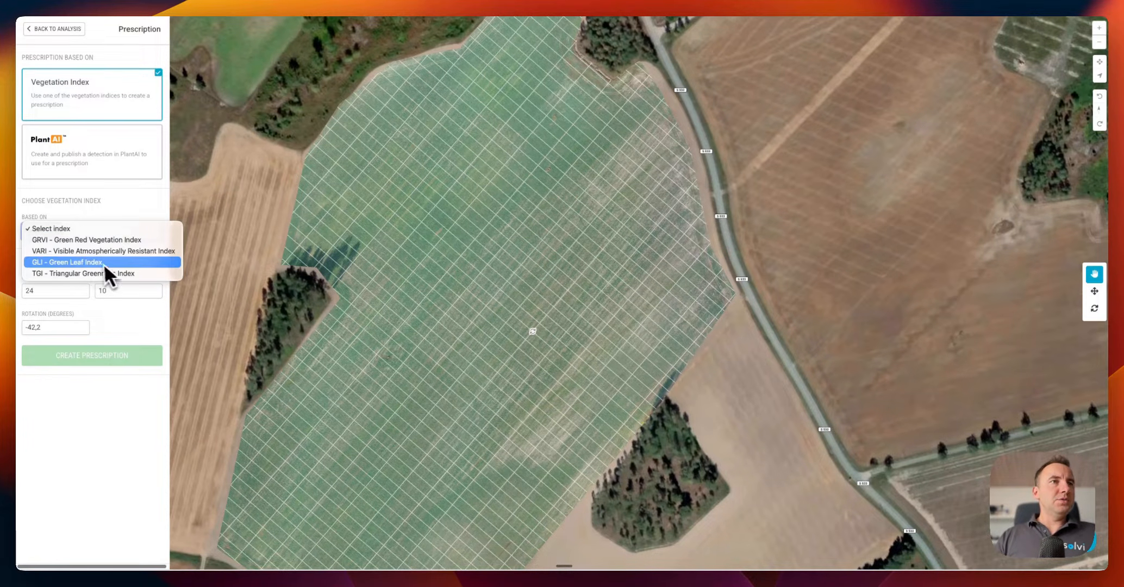
Base the prescription on GLI - Green Leaf Index and create three-zone Prescription 2
left_click(95, 263)
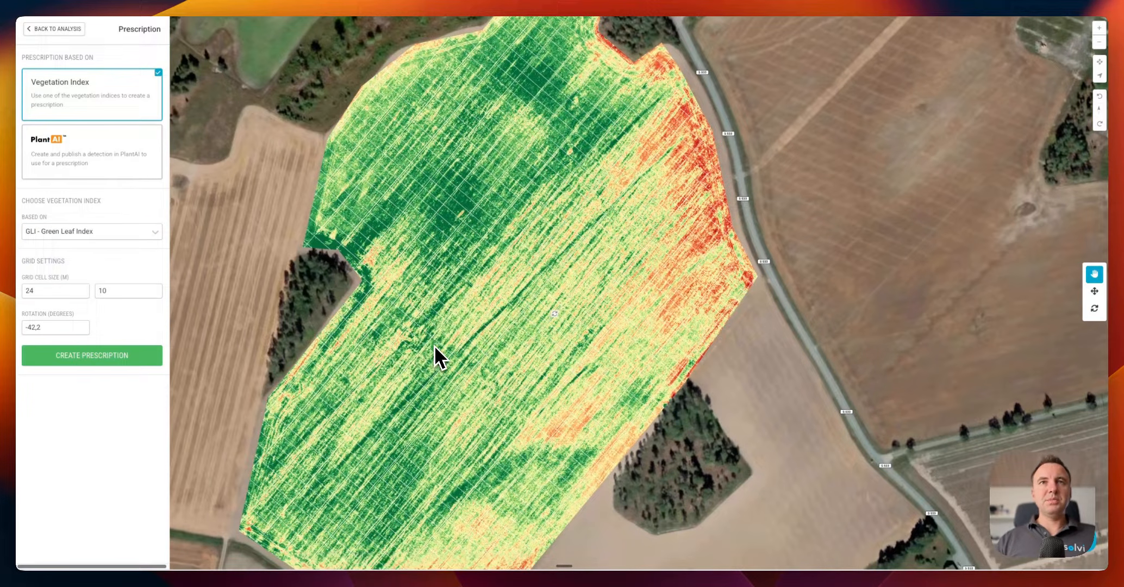
left_click_drag(490, 399, 477, 390)
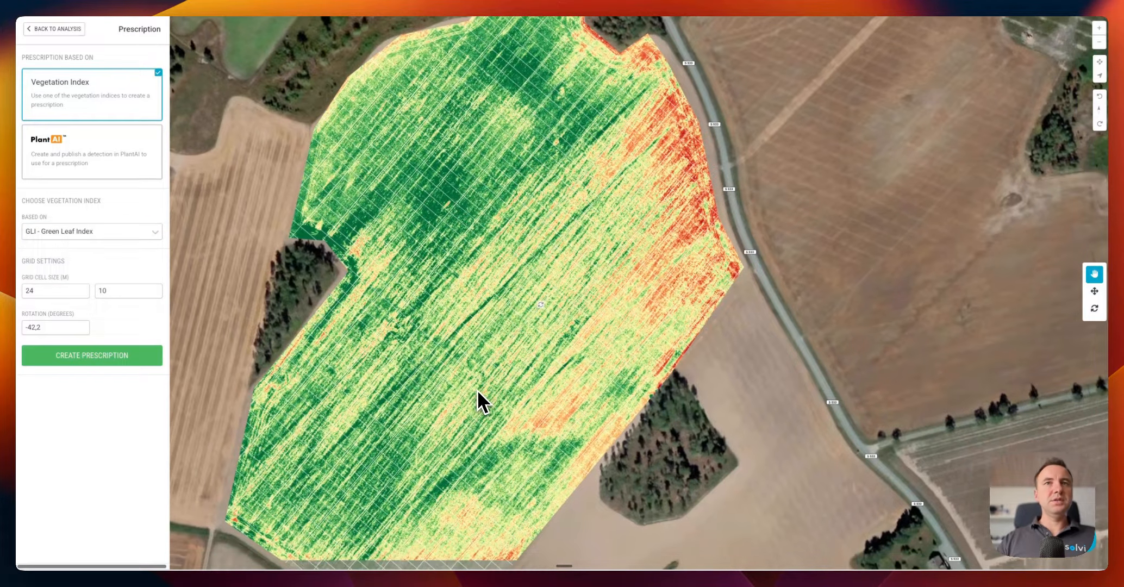
scroll(472, 405, "down", 1)
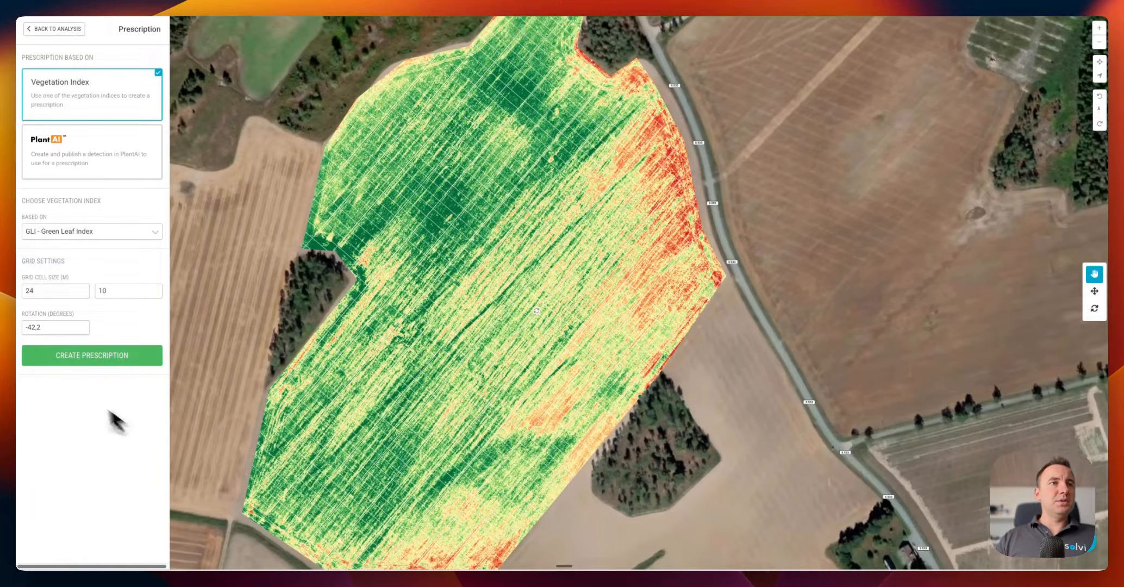
left_click(89, 360)
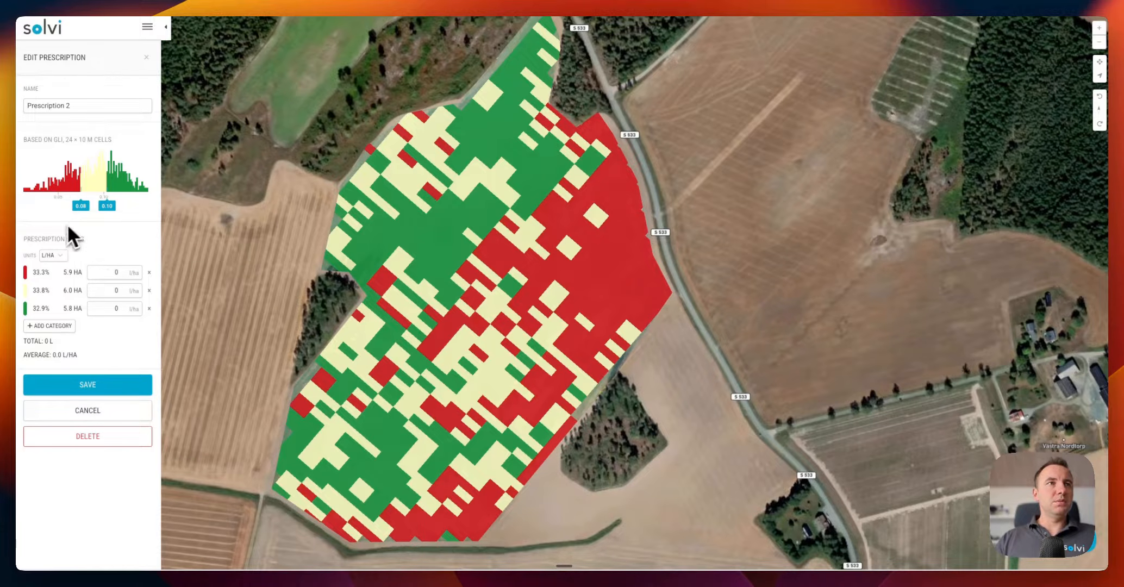
Lower the red/yellow threshold to 0.07 and set zone rates to 200, 180, 150 L/ha
left_click_drag(80, 205, 75, 205)
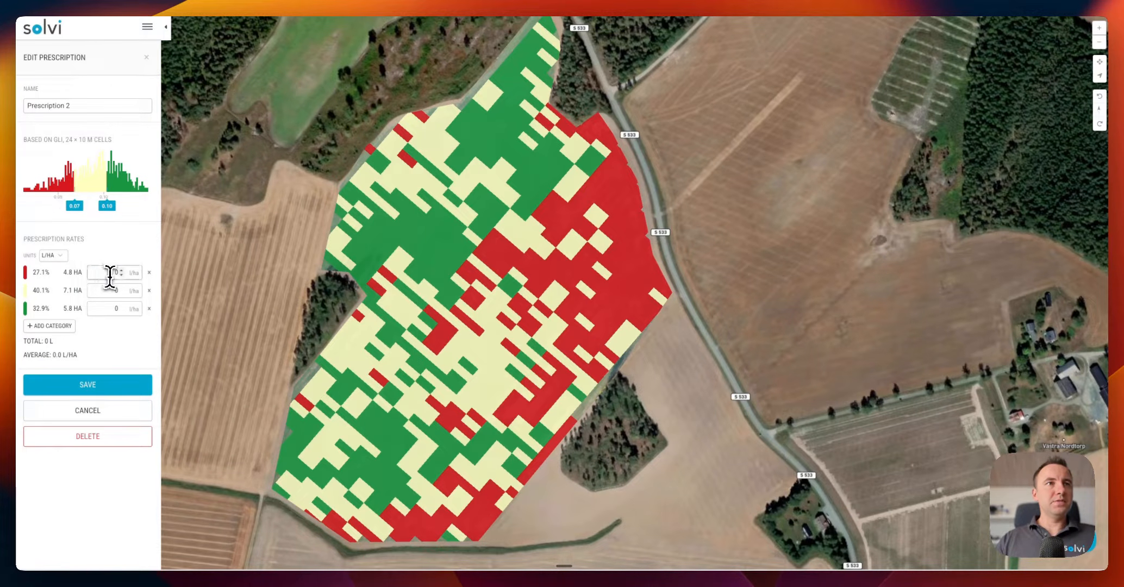
left_click(130, 272)
type("200")
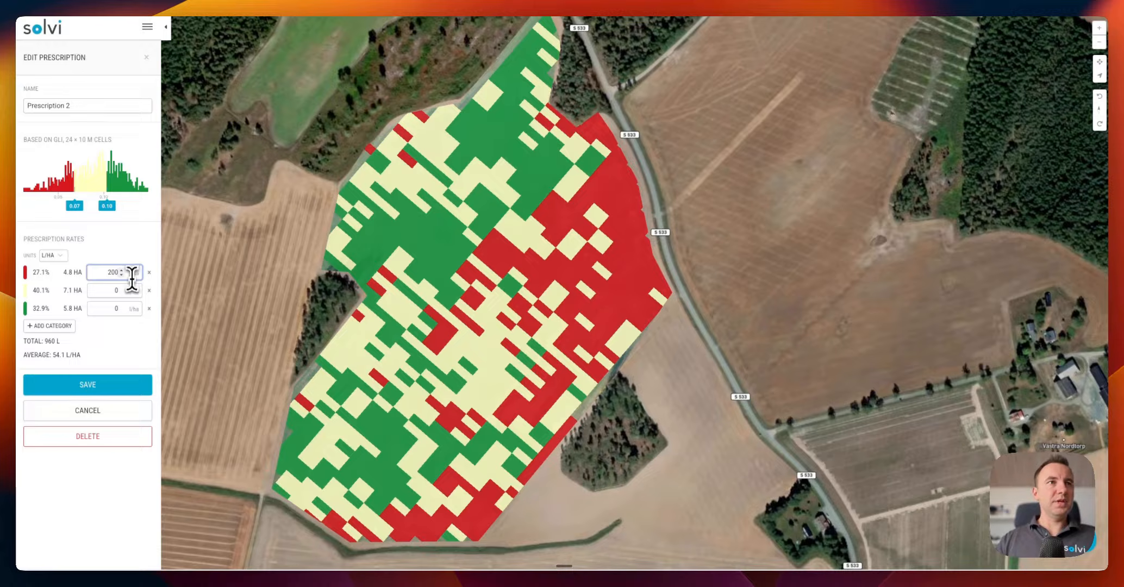
key("Tab")
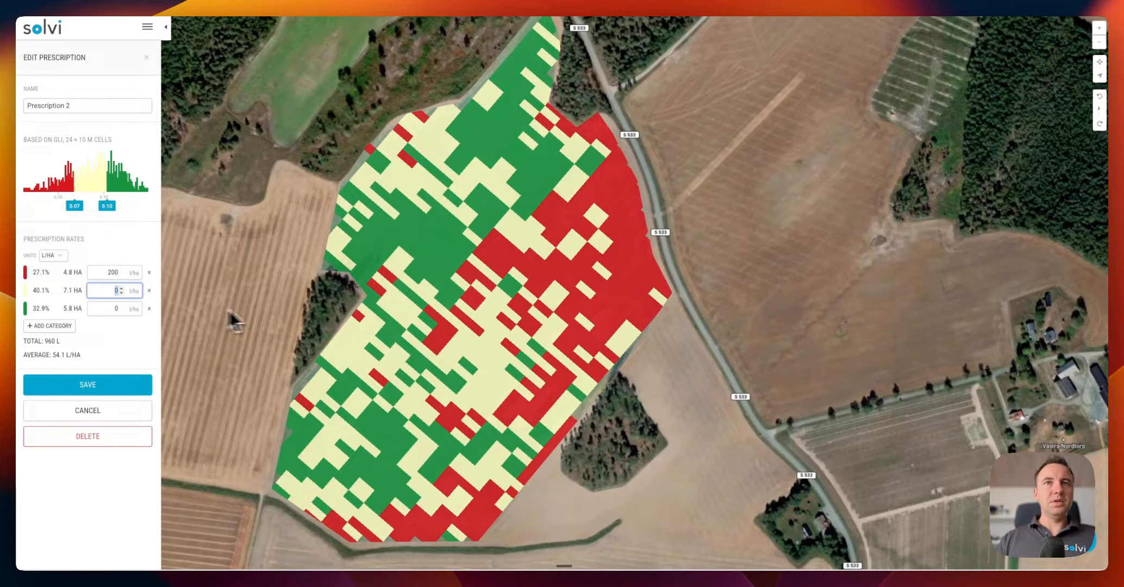
type("180")
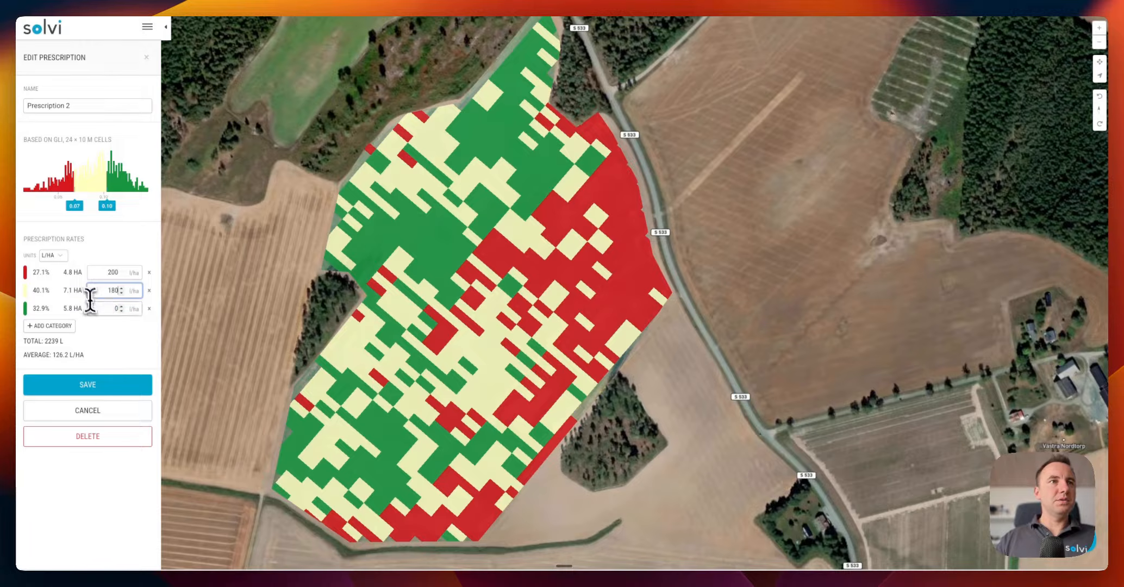
key("Tab")
type("1")
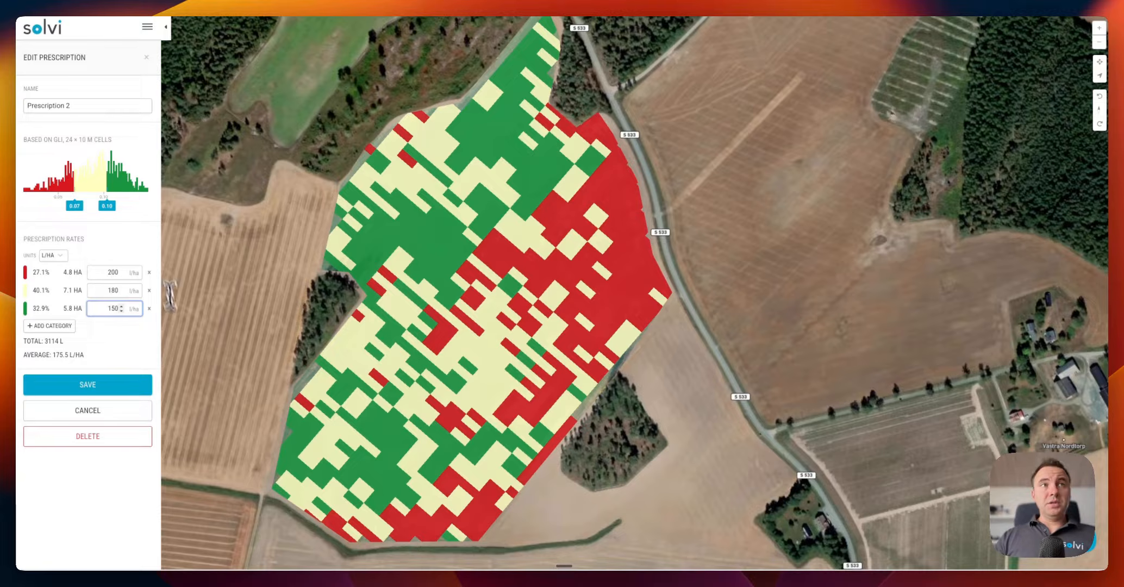
left_click(81, 107)
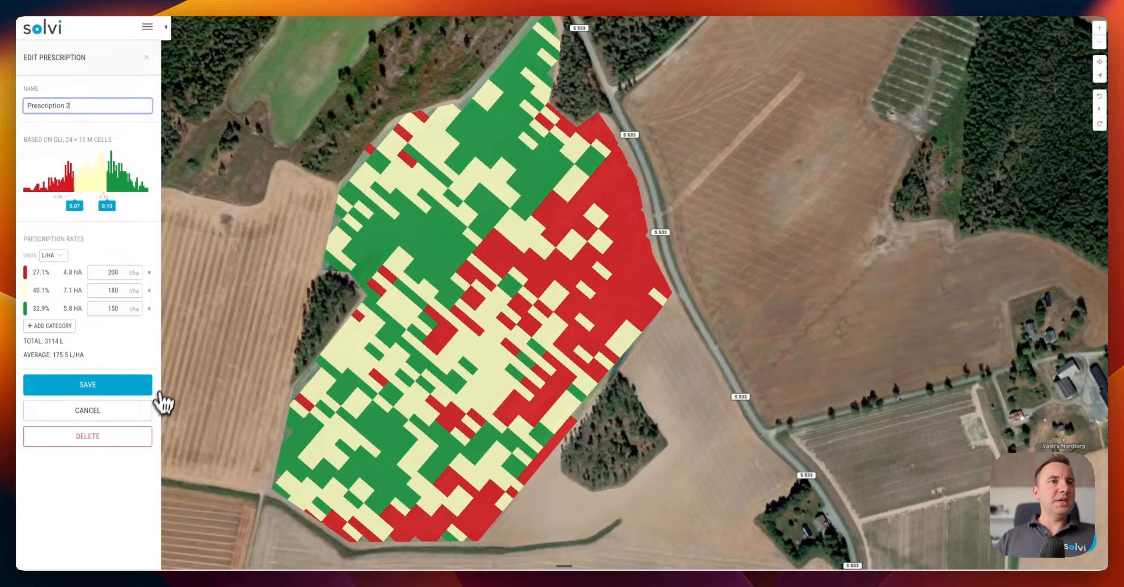
Save Prescription 2, then export Prescription 1 as a John Deere zip file
left_click(133, 387)
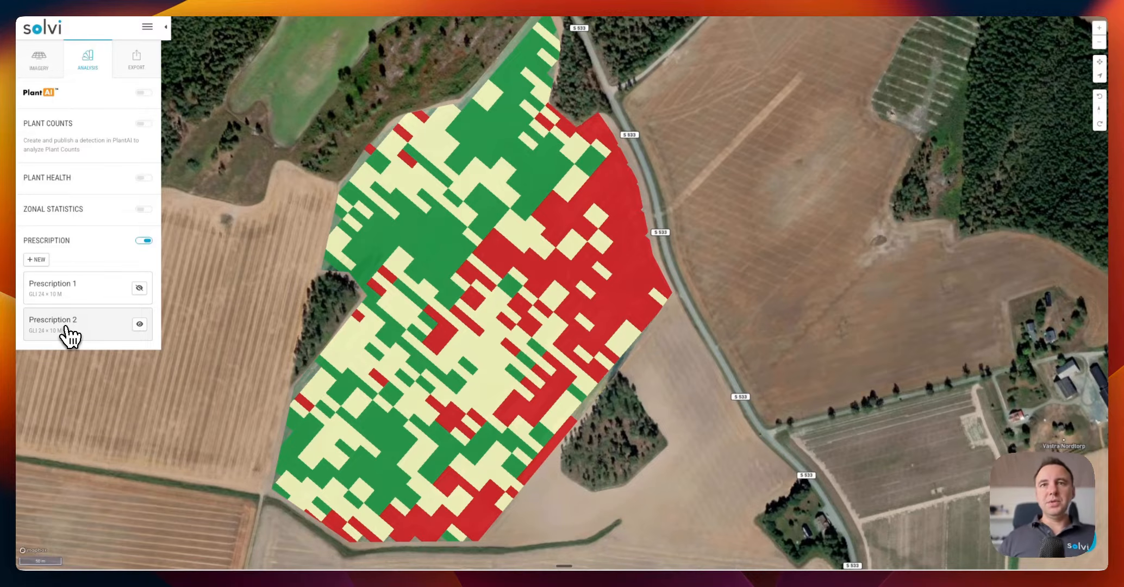
left_click(140, 68)
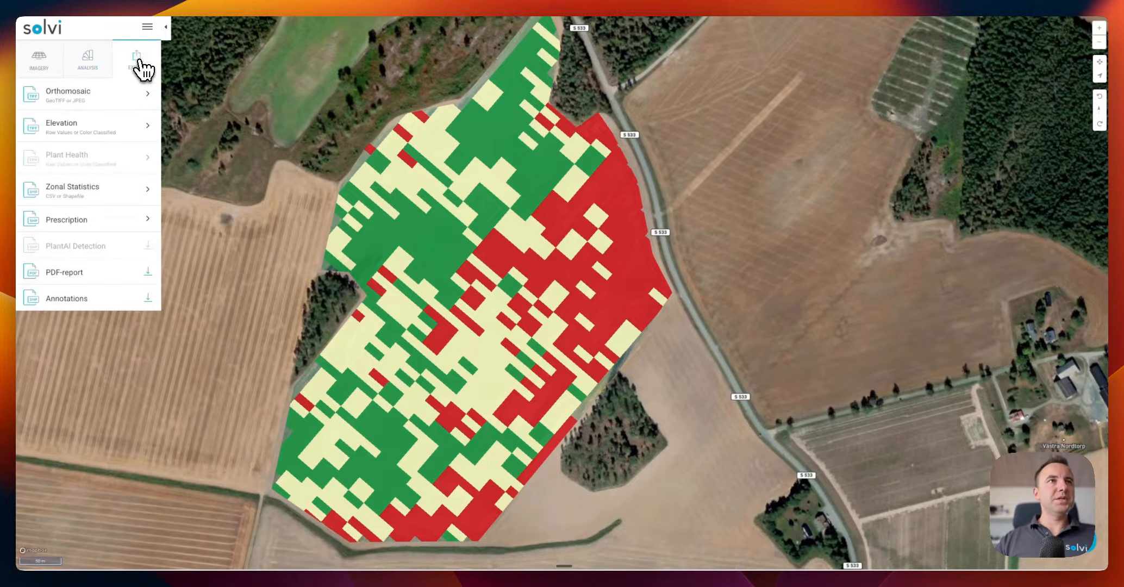
left_click(74, 224)
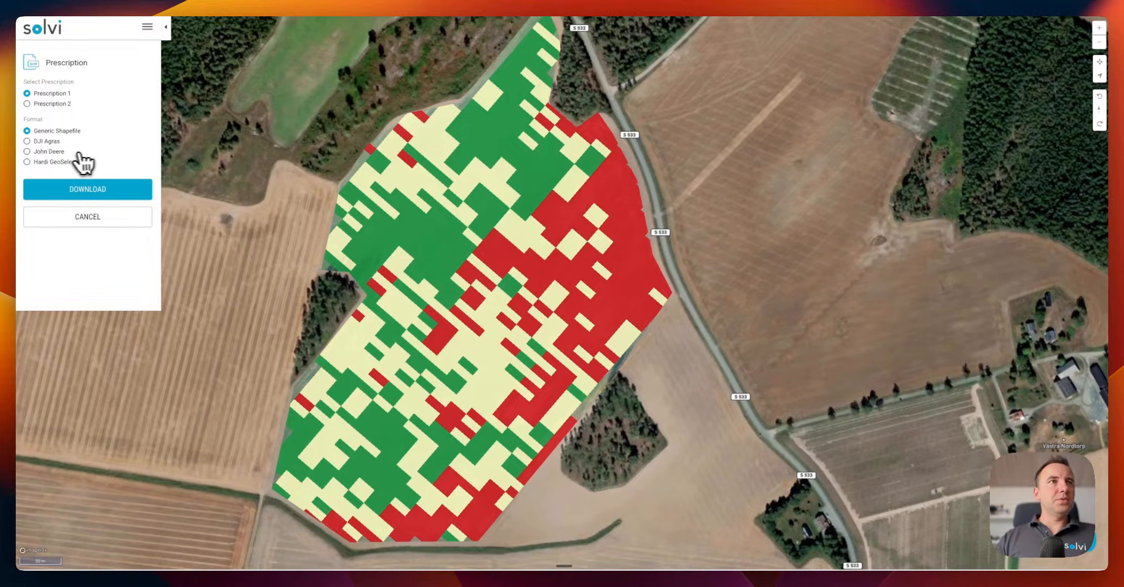
left_click(46, 152)
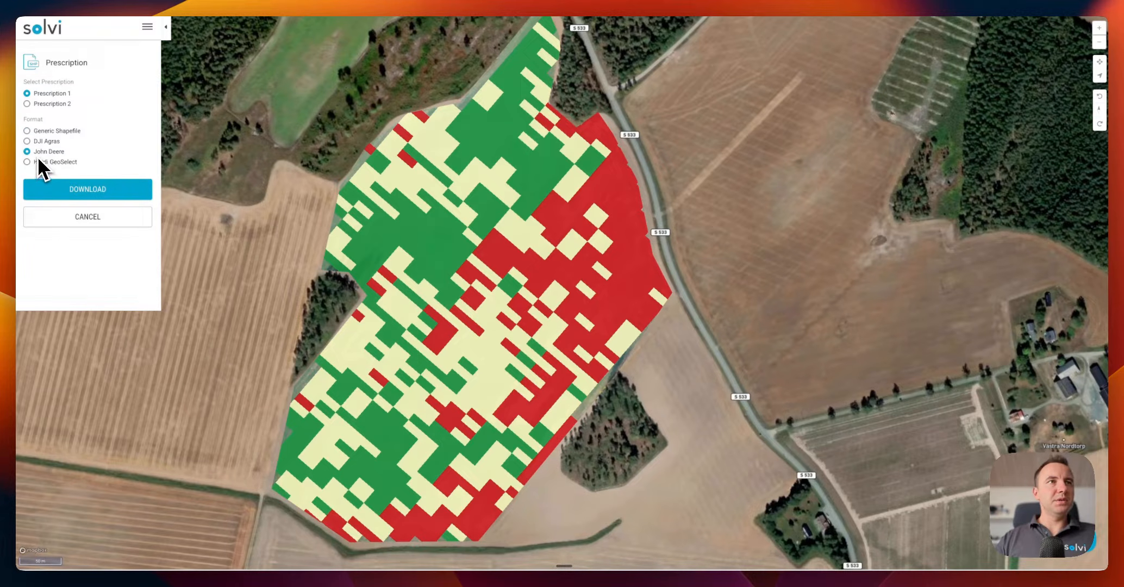
left_click(103, 208)
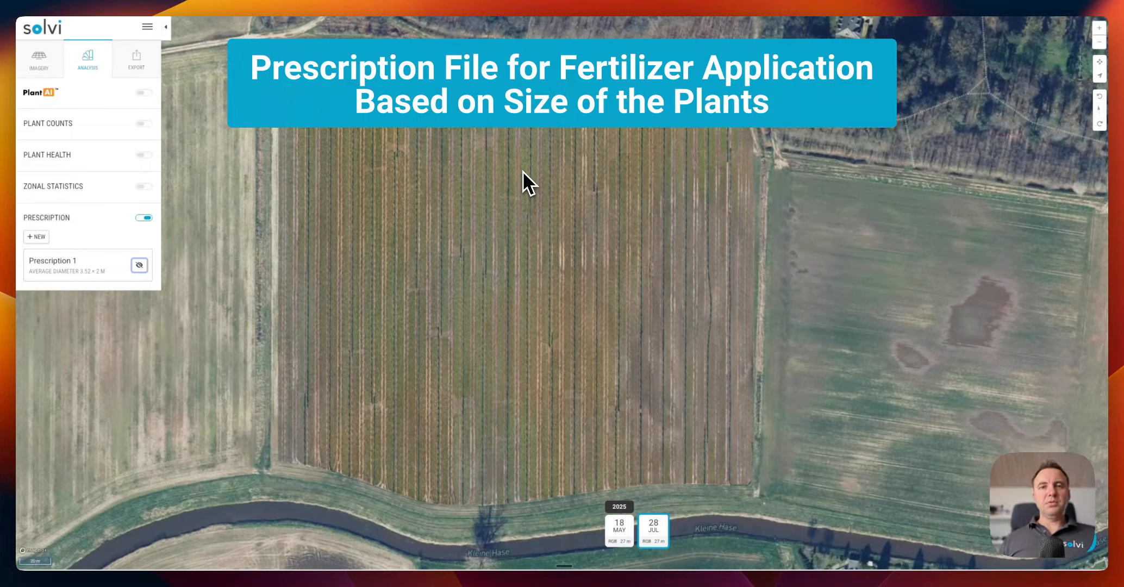
scroll(503, 364, "up", 8)
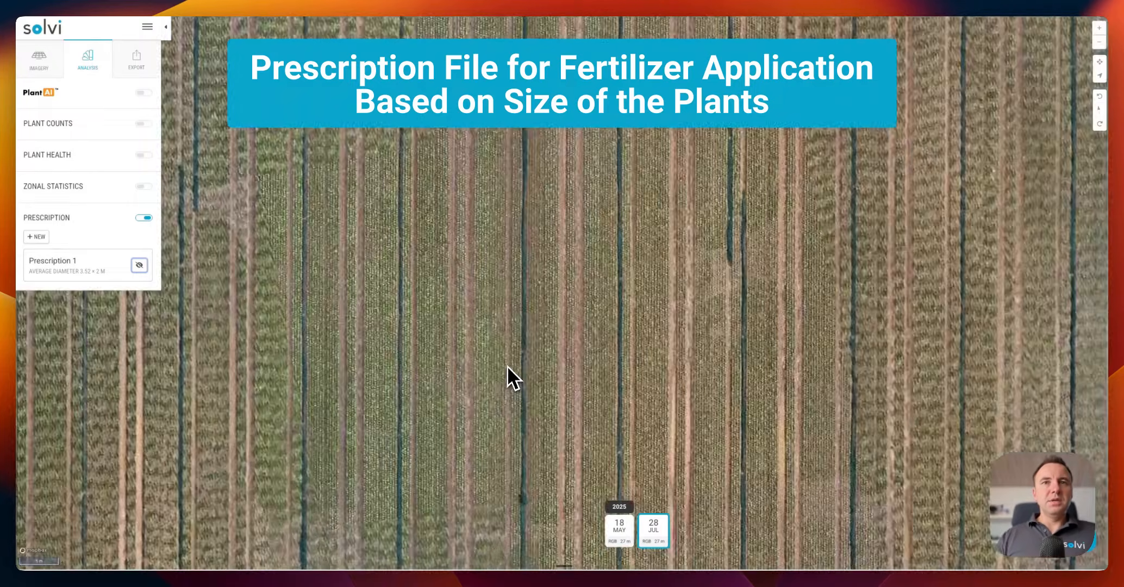
scroll(507, 366, "up", 5)
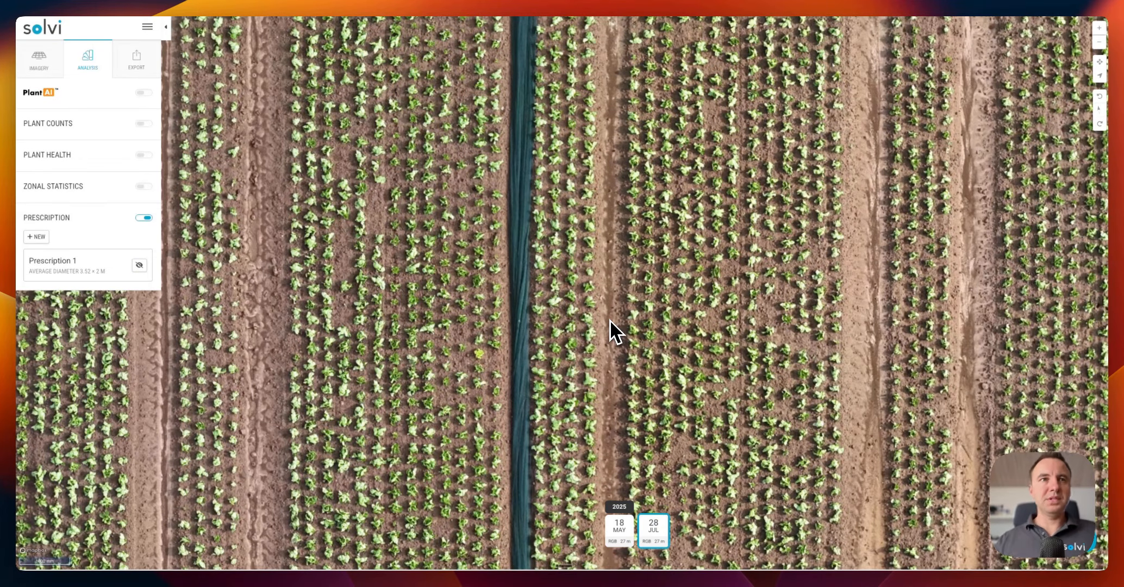
left_click_drag(283, 371, 525, 333)
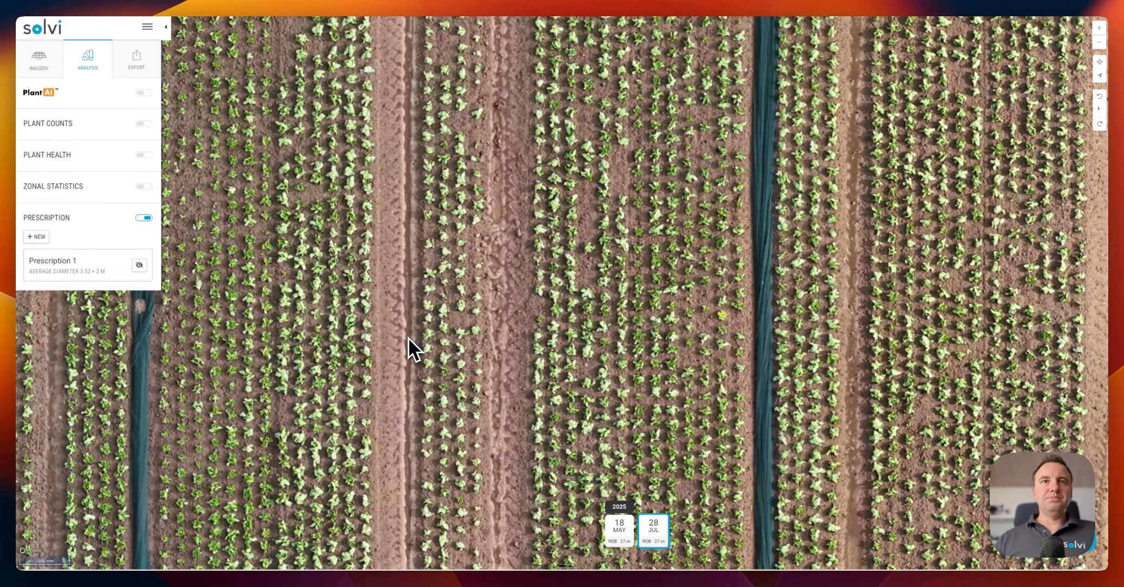
scroll(408, 337, "down", 5)
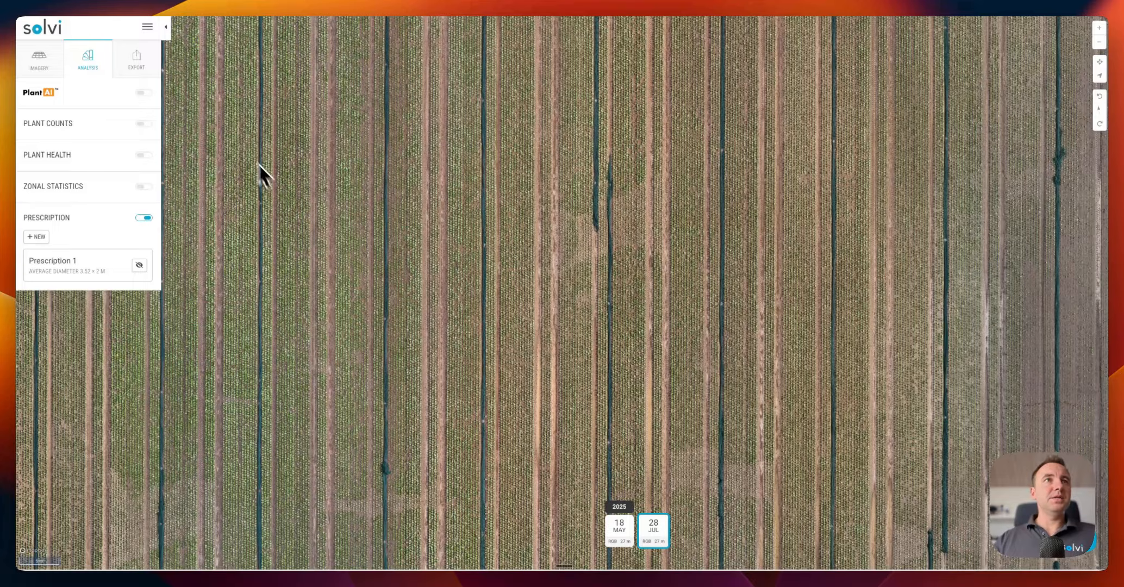
left_click(144, 123)
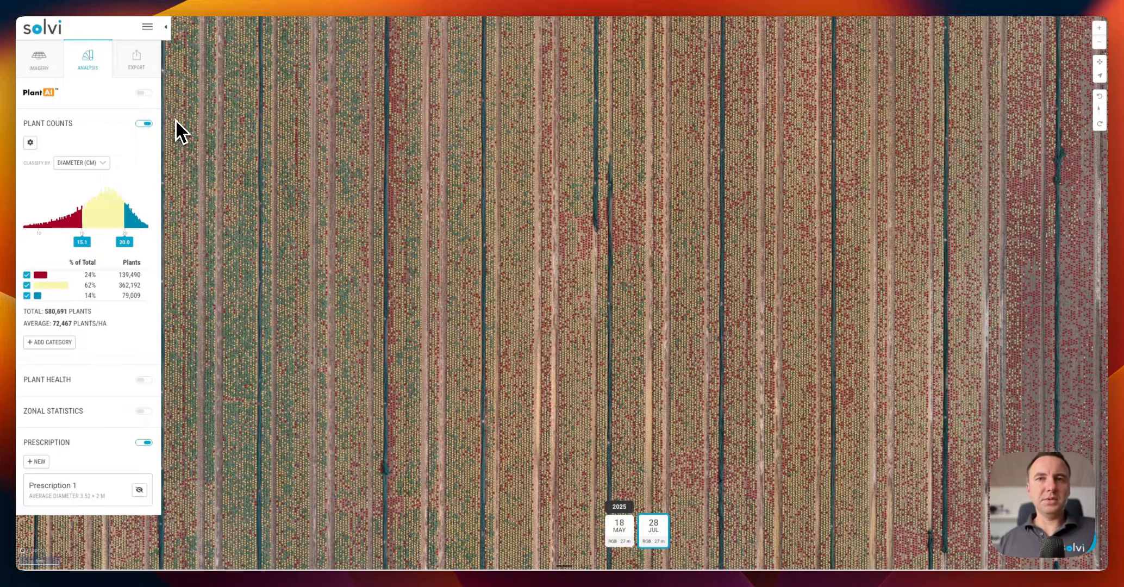
scroll(289, 129, "down", 5)
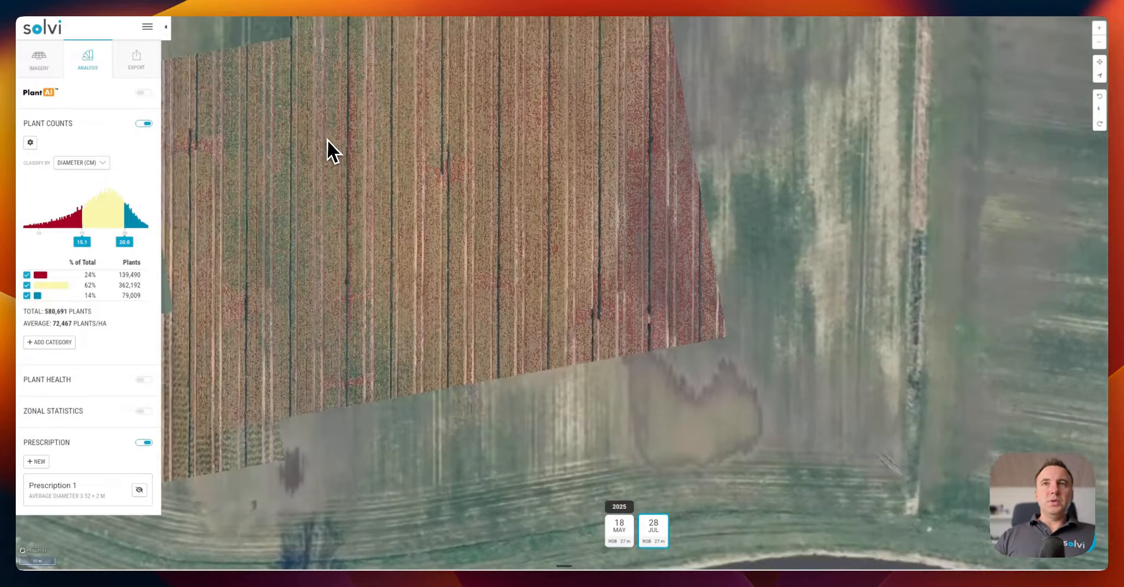
scroll(481, 180, "down", 5)
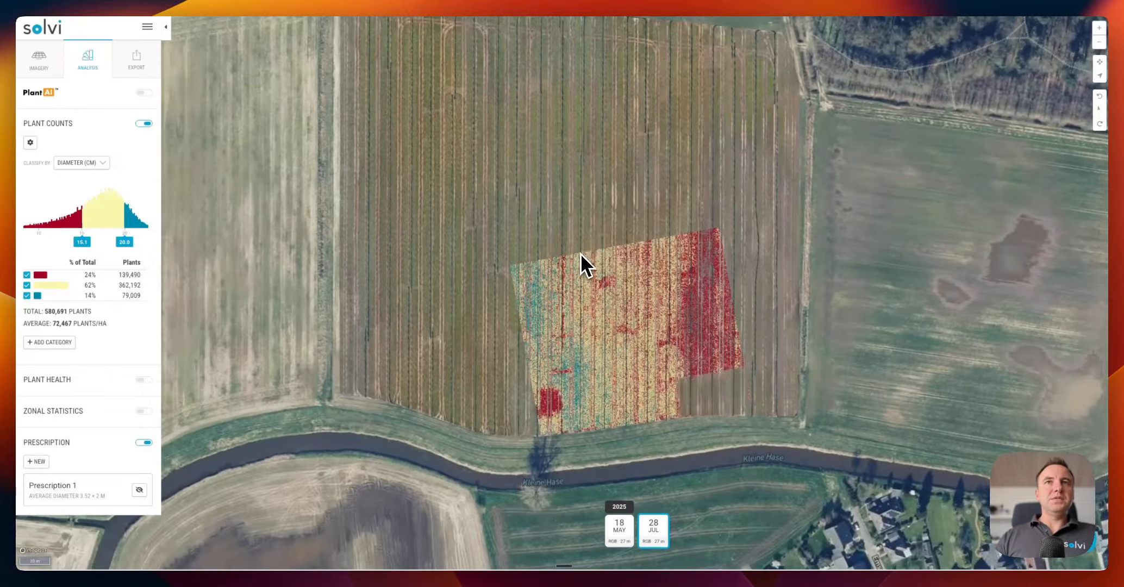
left_click_drag(581, 253, 572, 295)
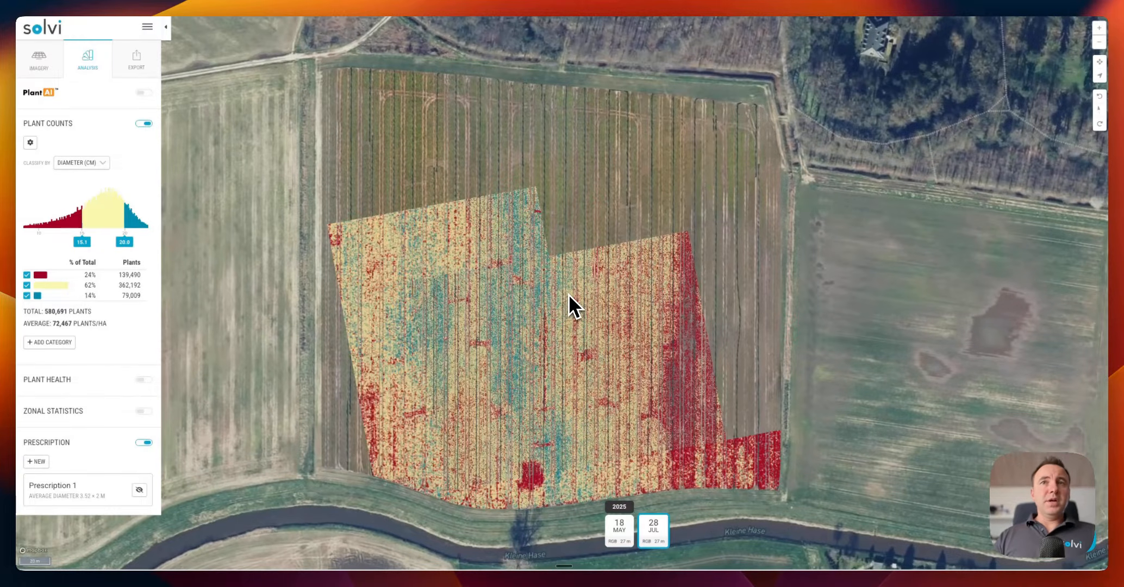
left_click(87, 163)
left_click(307, 239)
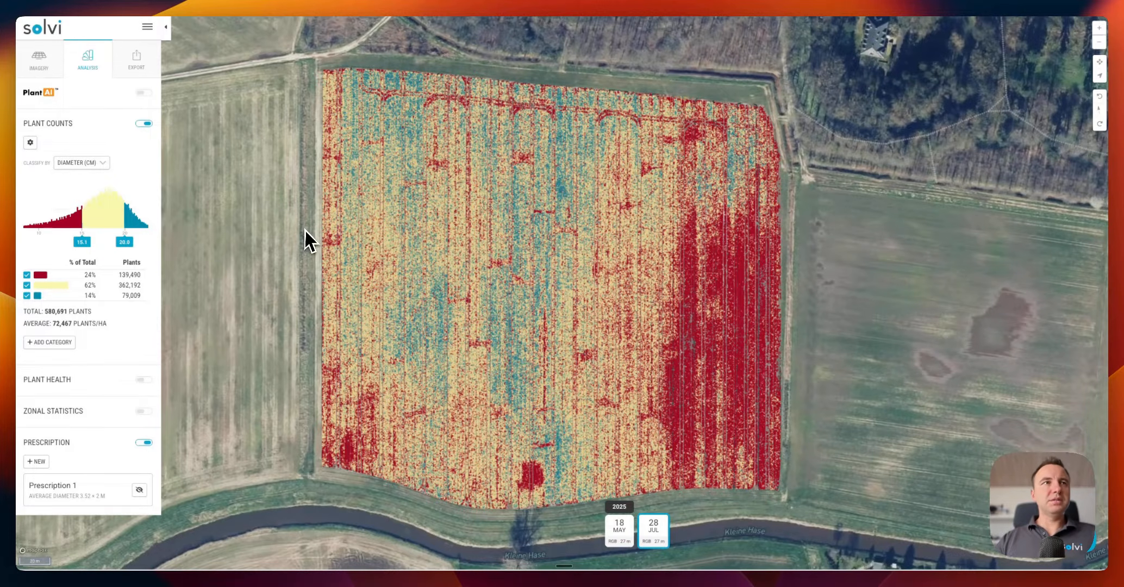
left_click_drag(479, 295, 440, 282)
left_click_drag(650, 334, 663, 335)
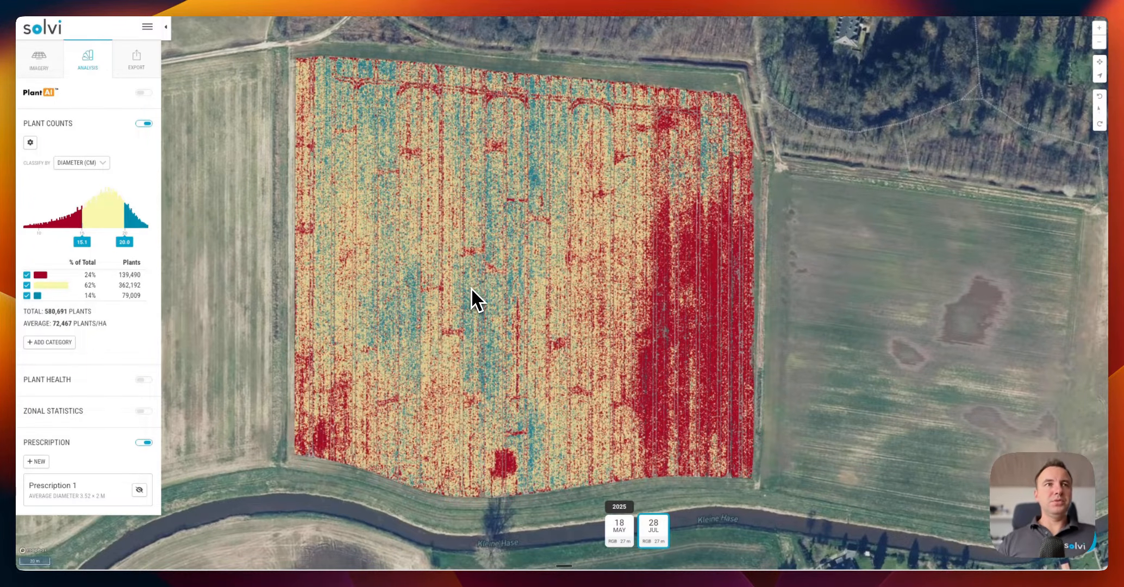
left_click(144, 124)
Start a new prescription and rotate its grid to -11° along the crop rows
left_click(36, 237)
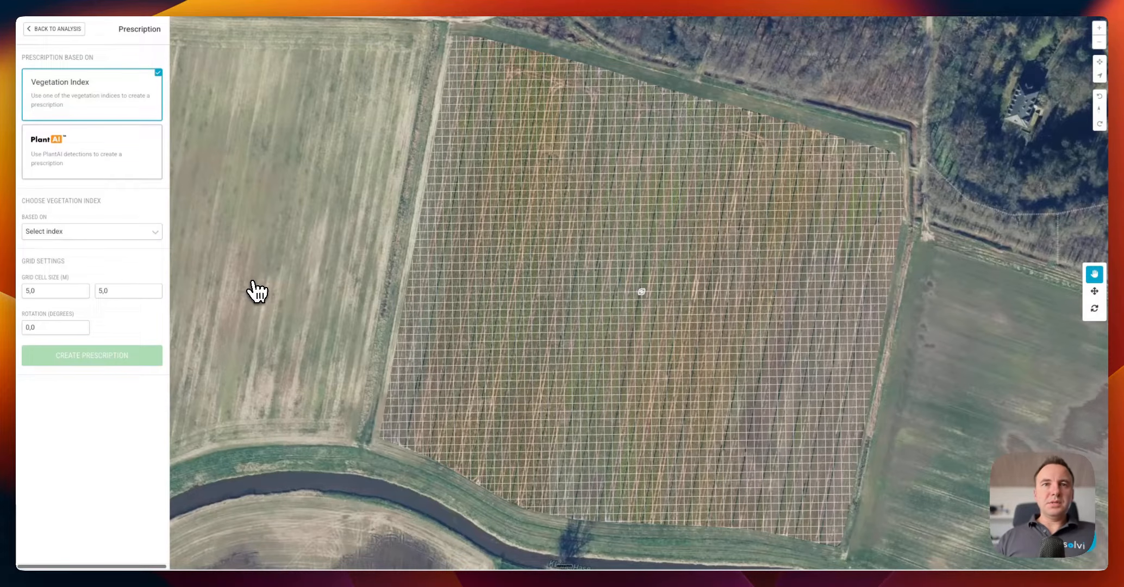
scroll(565, 342, "up", 3)
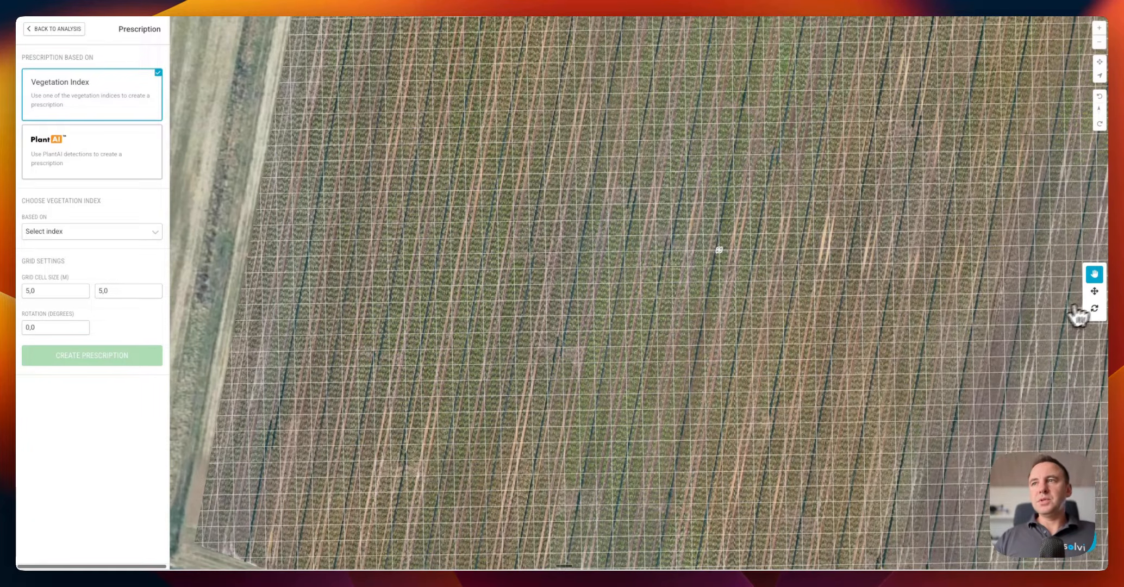
left_click(1094, 309)
left_click_drag(927, 337, 925, 413)
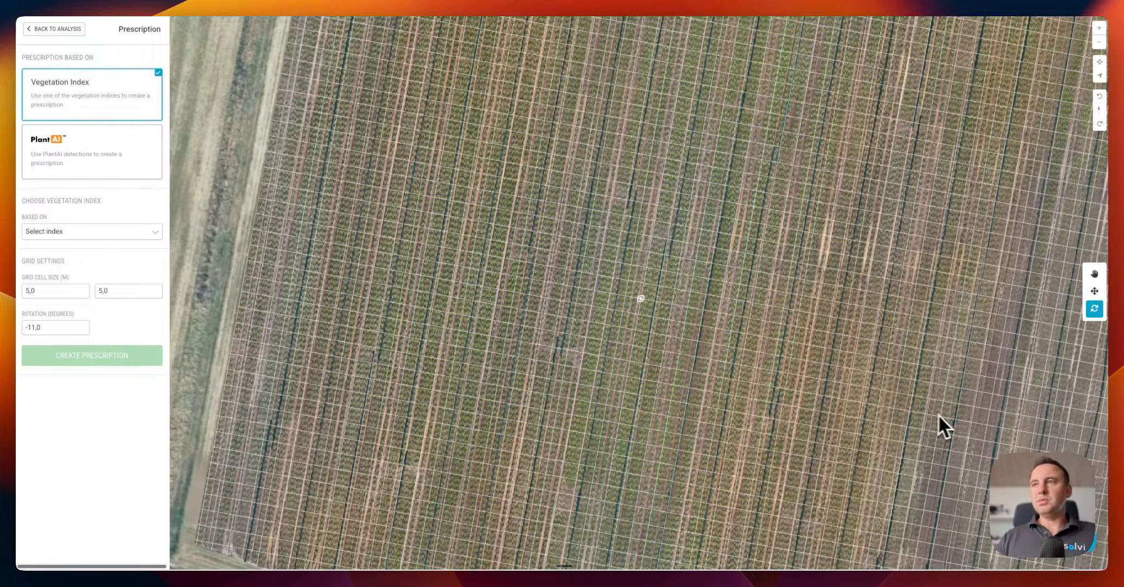
Set the grid cell width to 3,52 m, keeping the 5,0 m cell height
scroll(949, 418, "up", 5)
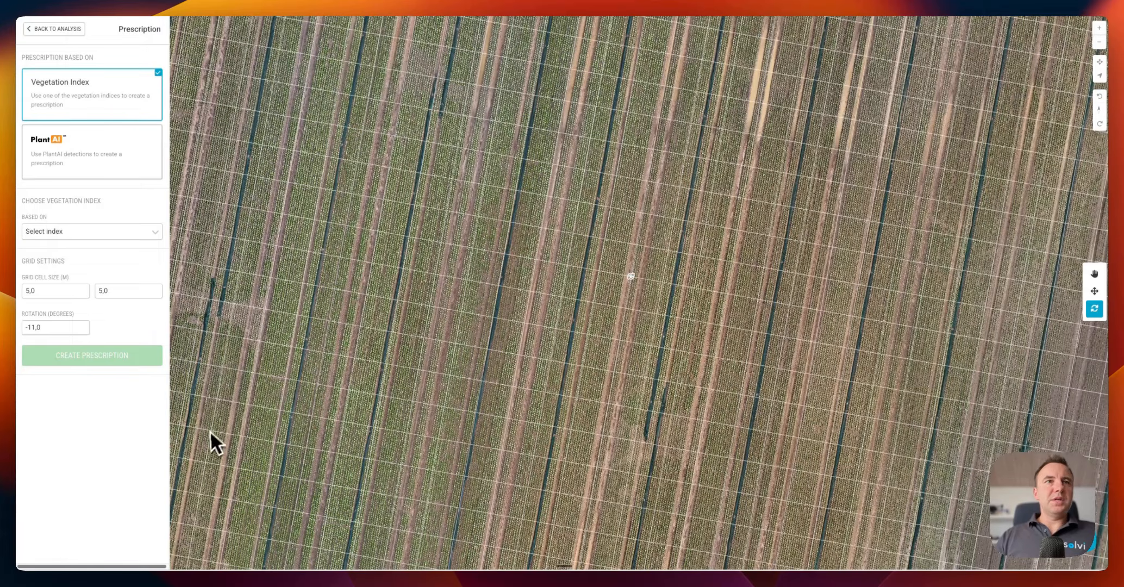
double_click(33, 291)
type("3")
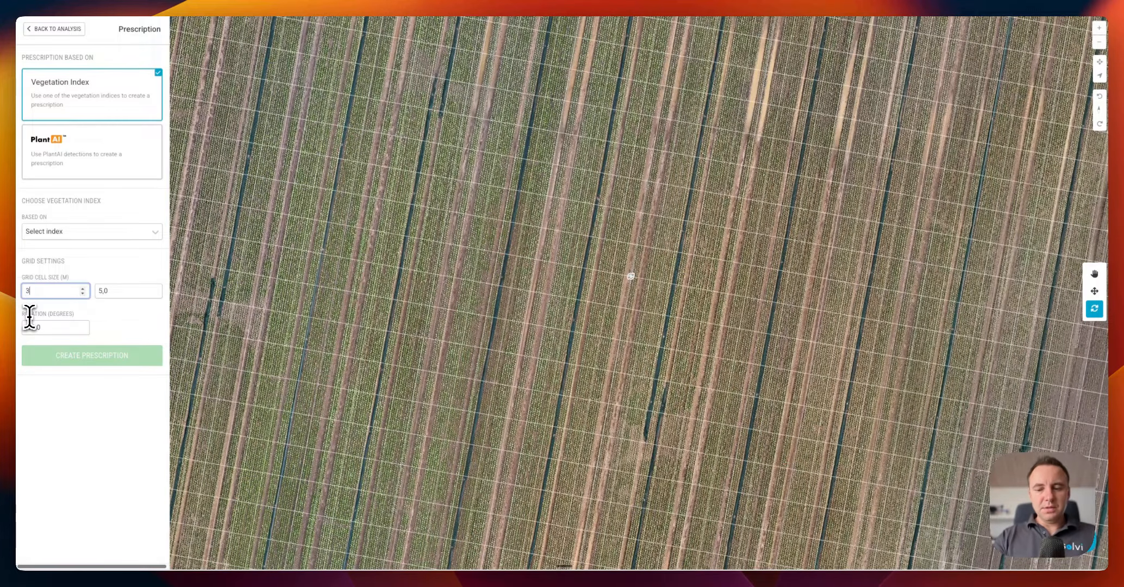
type(",52")
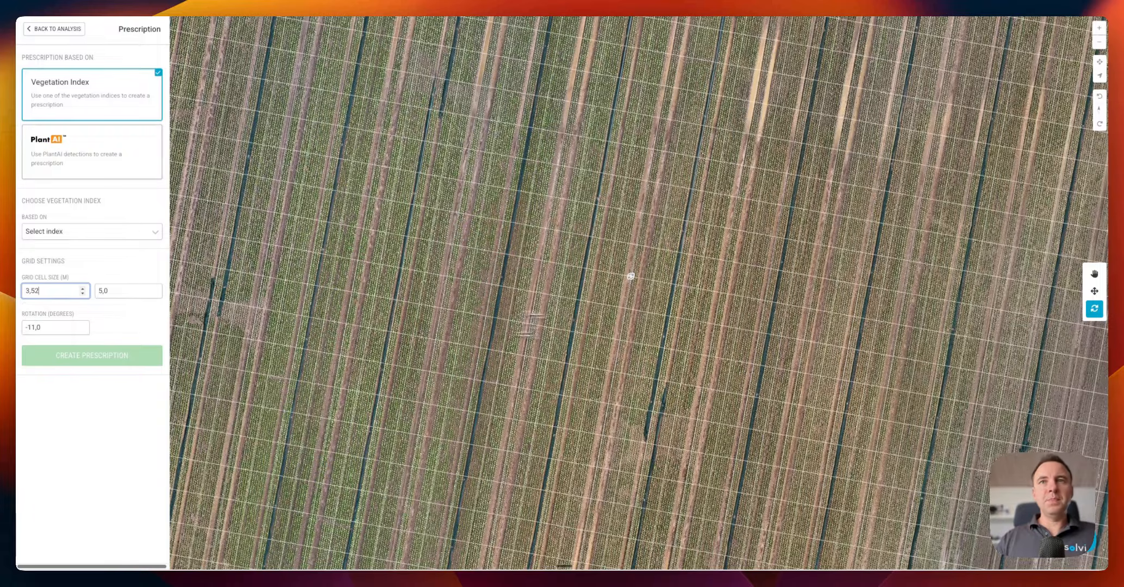
left_click(1094, 290)
scroll(690, 319, "up", 5)
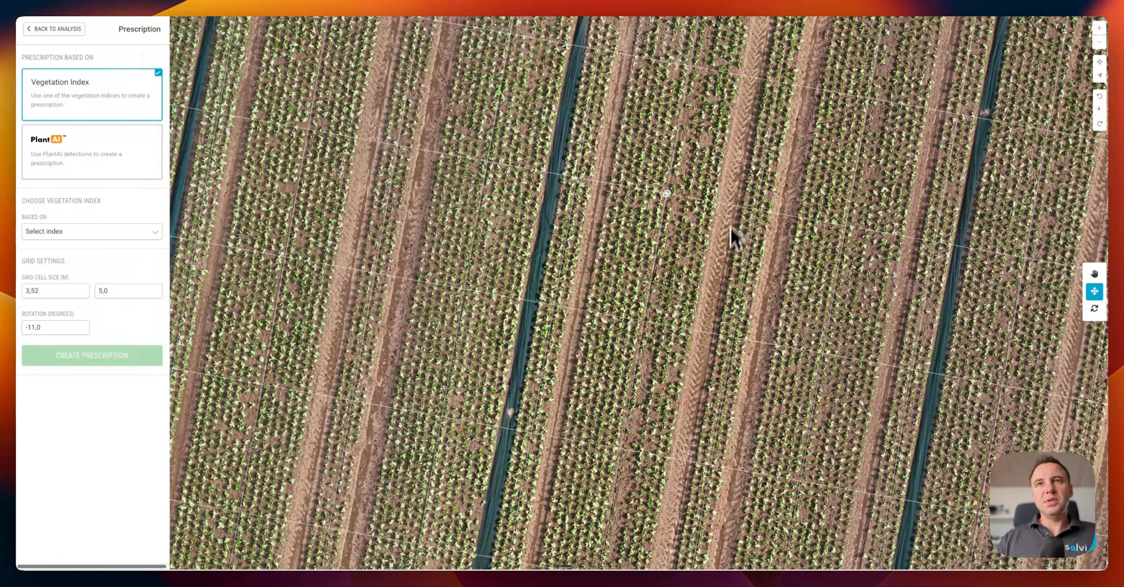
scroll(644, 334, "down", 4)
scroll(645, 330, "down", 3)
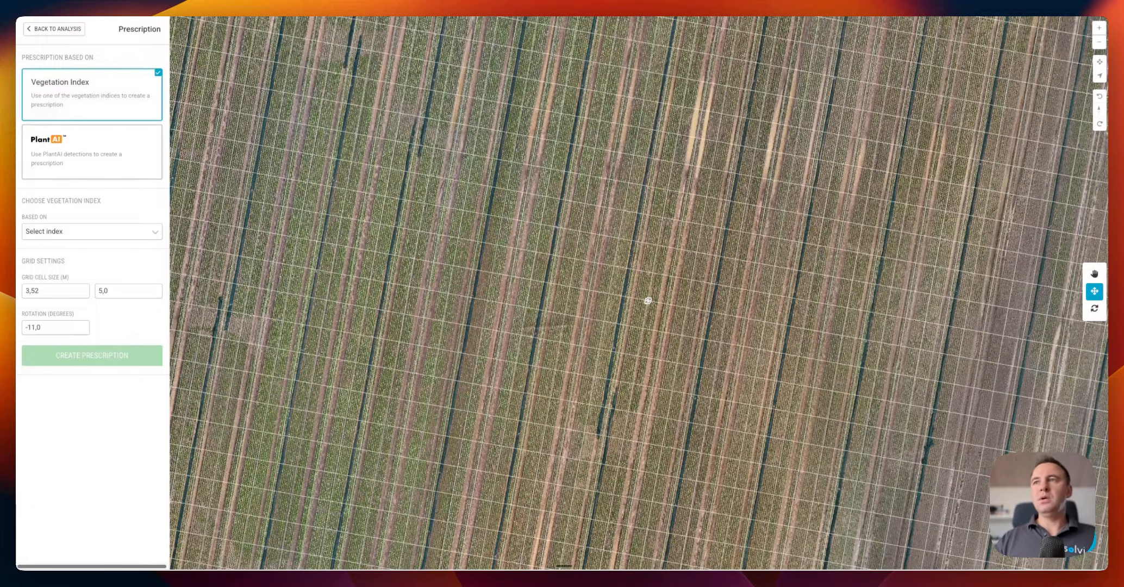
left_click(1095, 273)
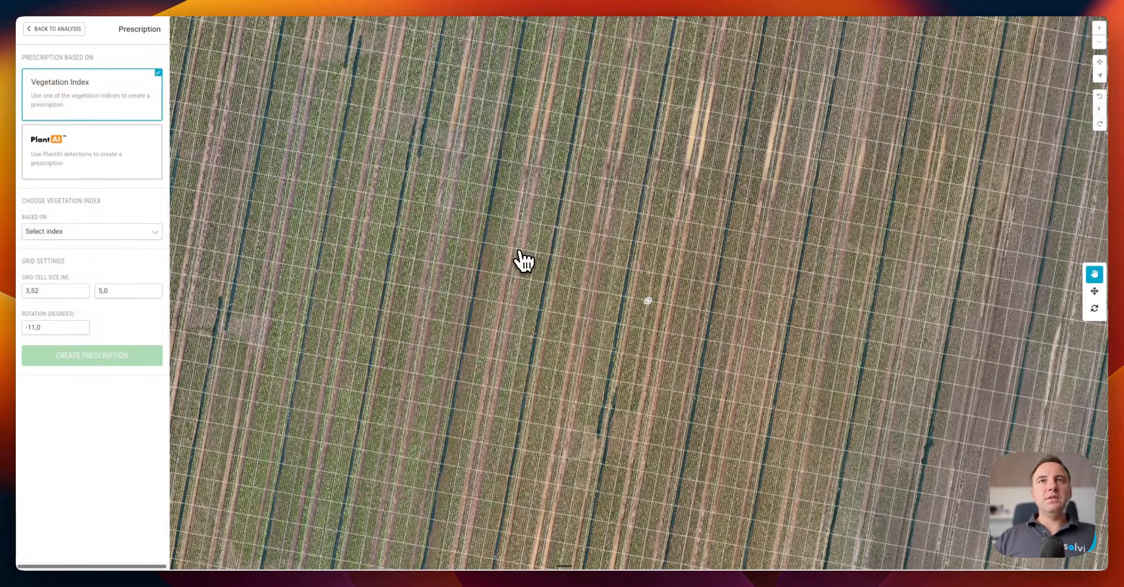
scroll(522, 259, "down", 3)
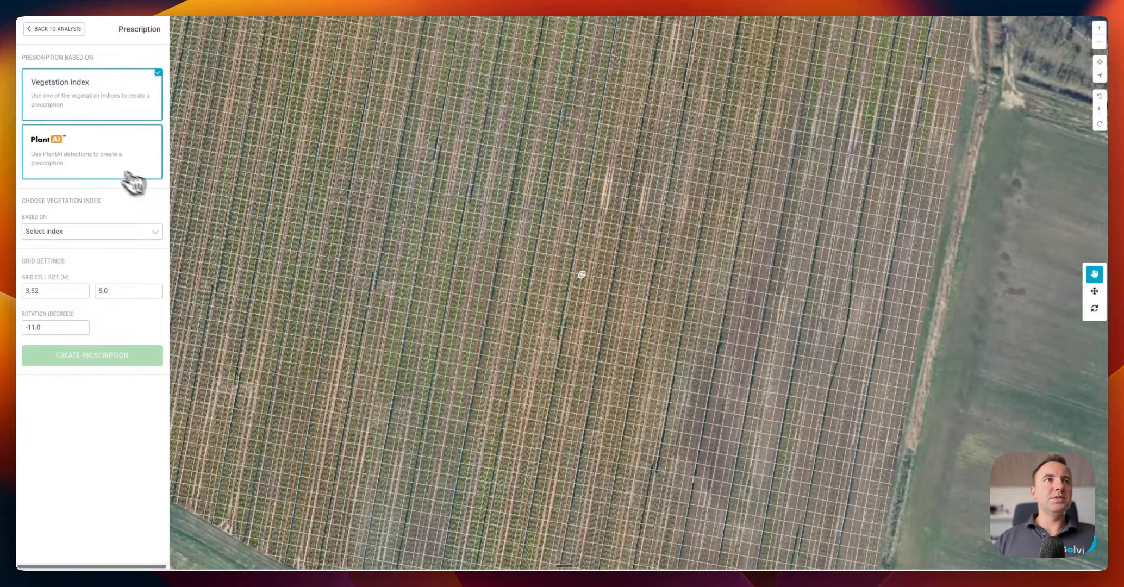
Base the prescription on PlantAI Detection 1 average plant diameter and create it
left_click(83, 163)
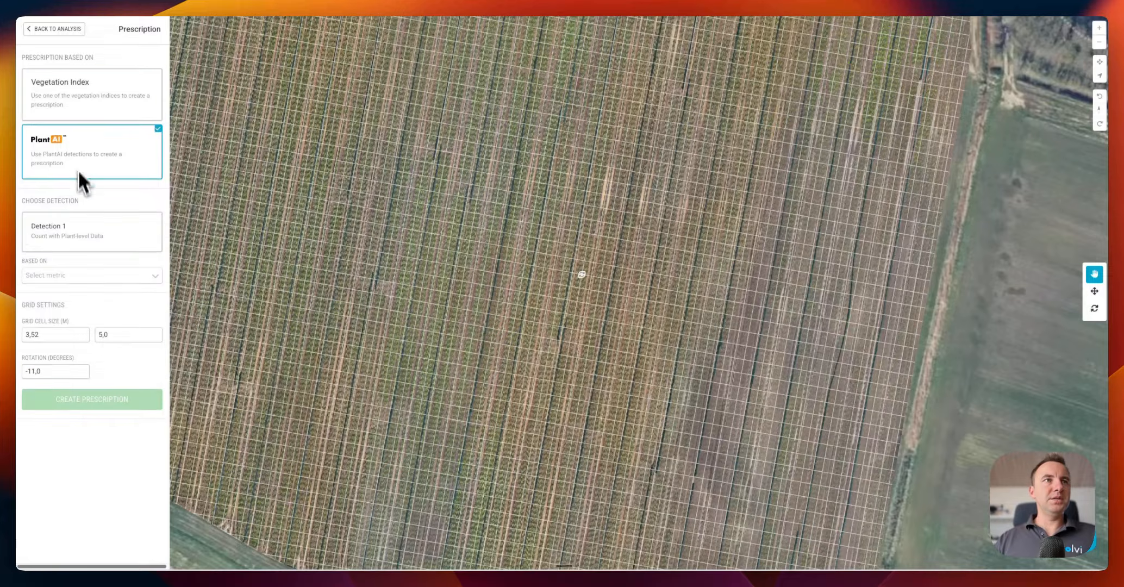
left_click(74, 242)
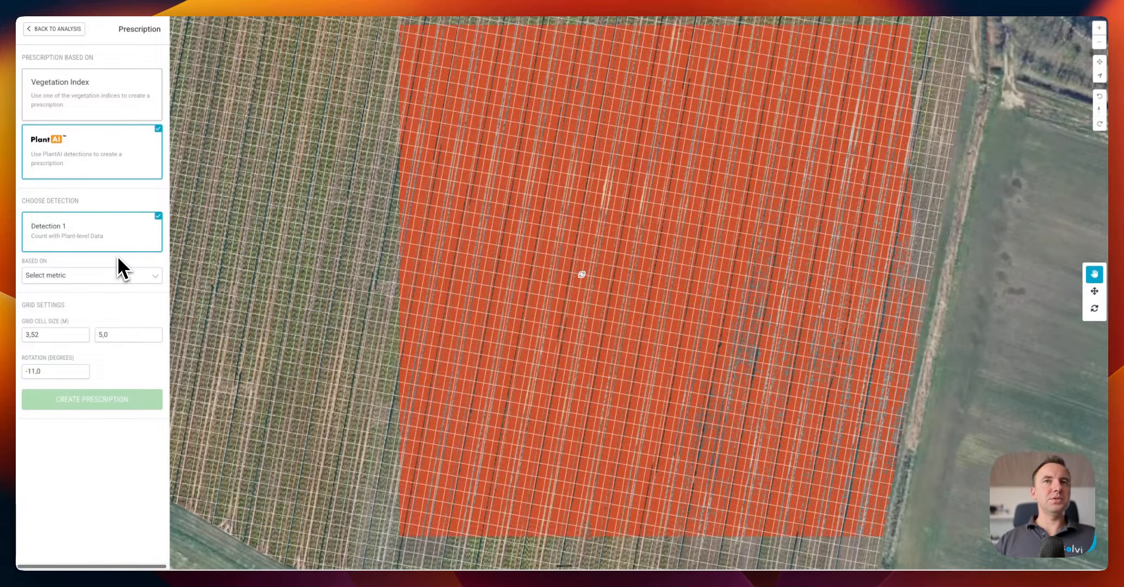
scroll(421, 311, "down", 5)
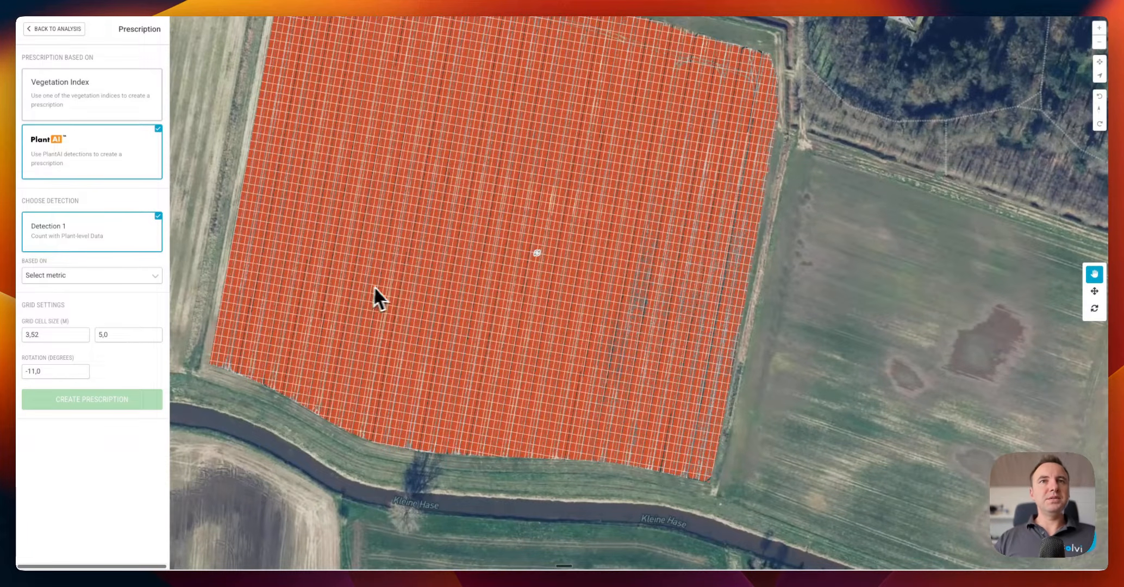
left_click(111, 279)
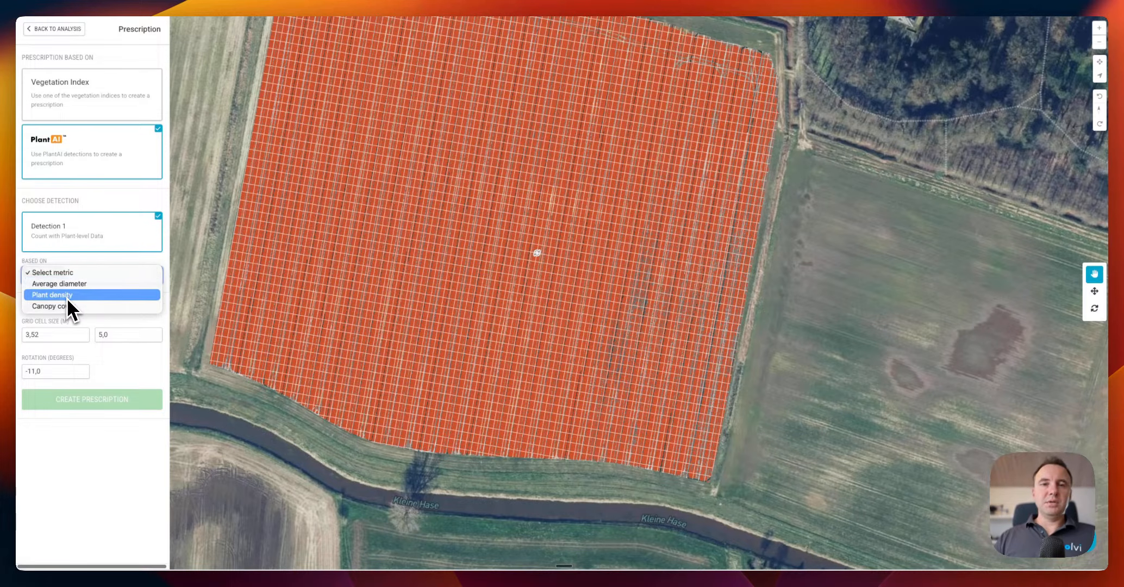
left_click(90, 285)
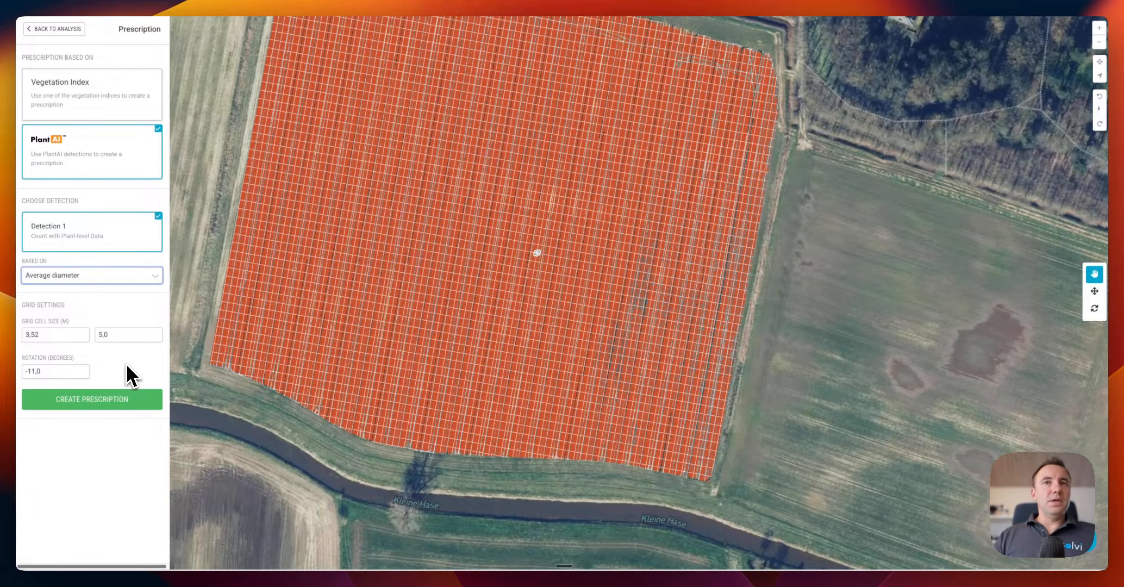
left_click(118, 405)
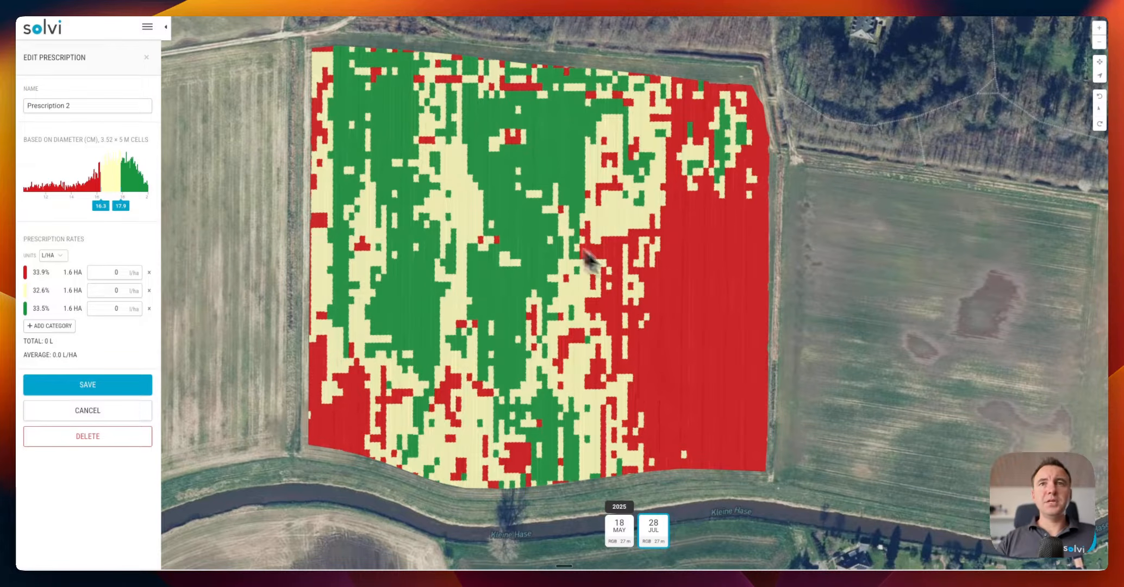
Remove the green category, add two more, and place thresholds at 14.0, 16.0, 18.0 cm
left_click_drag(616, 291, 602, 291)
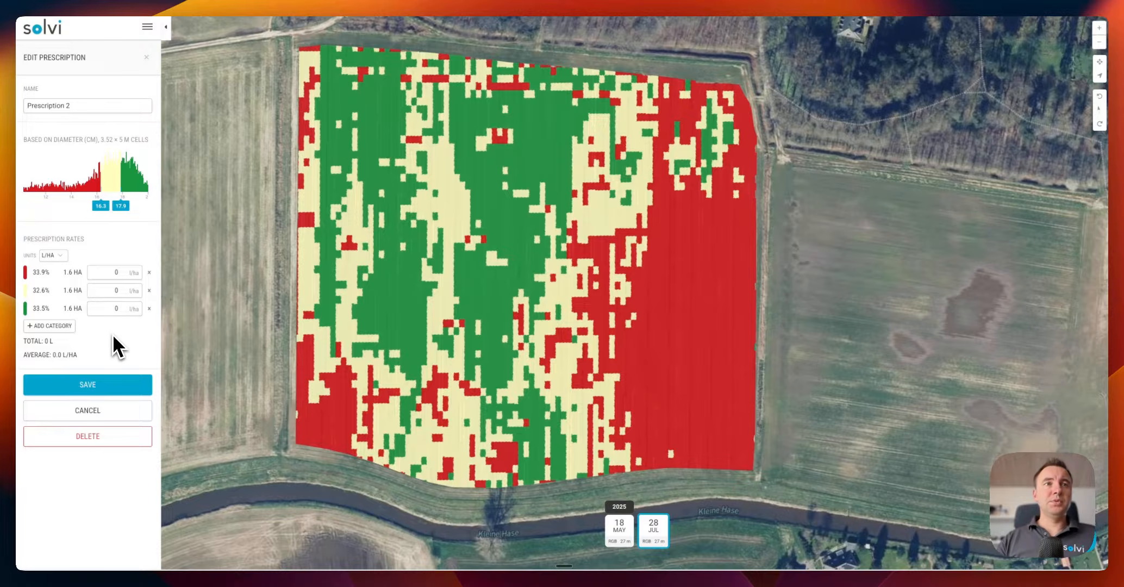
left_click(149, 308)
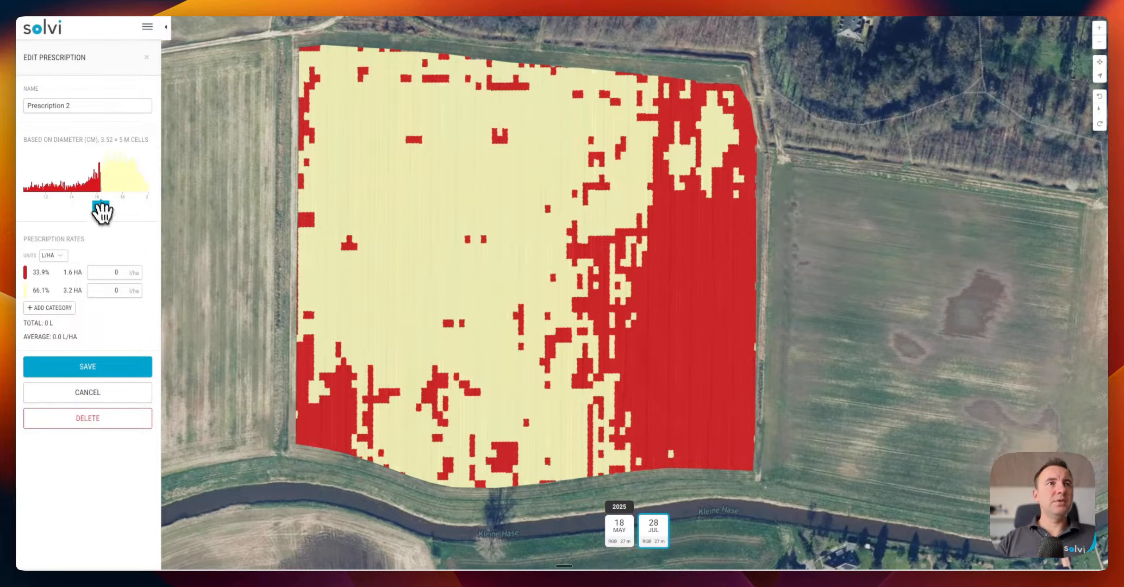
left_click_drag(101, 210, 85, 211)
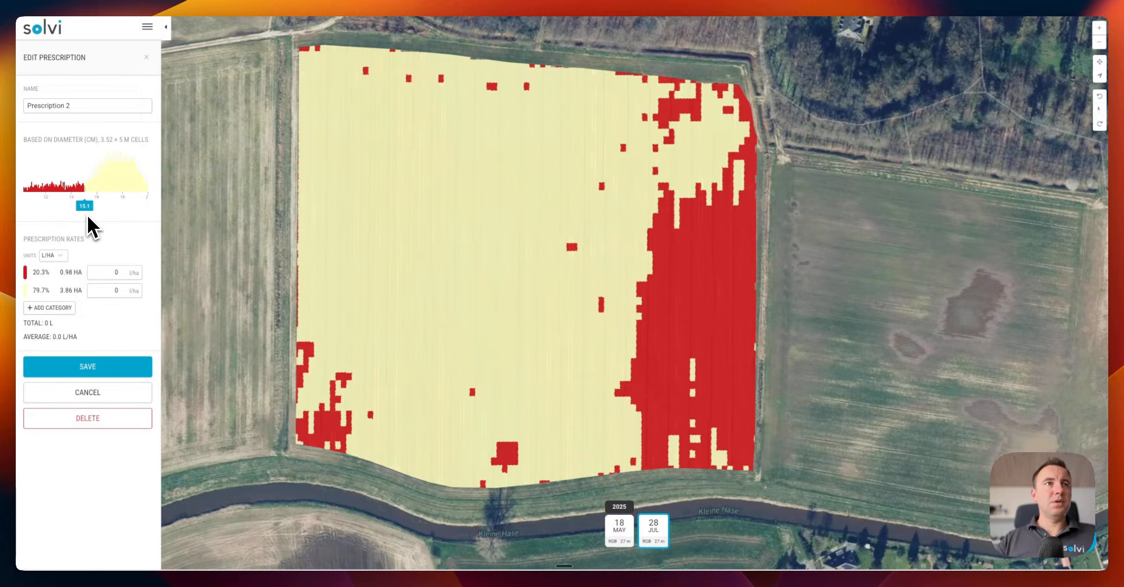
left_click(82, 321)
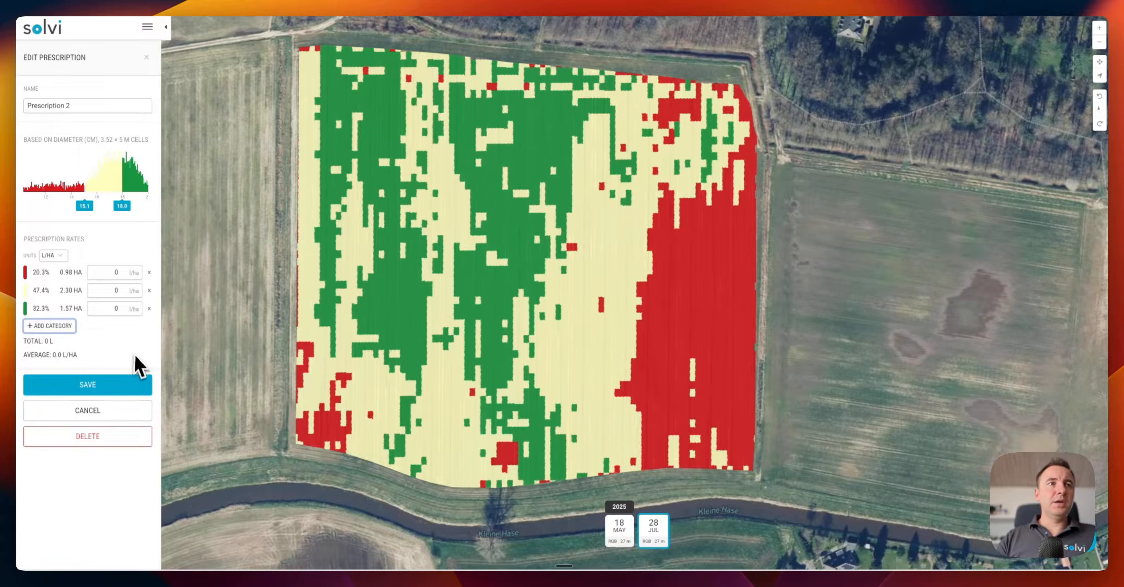
left_click(60, 327)
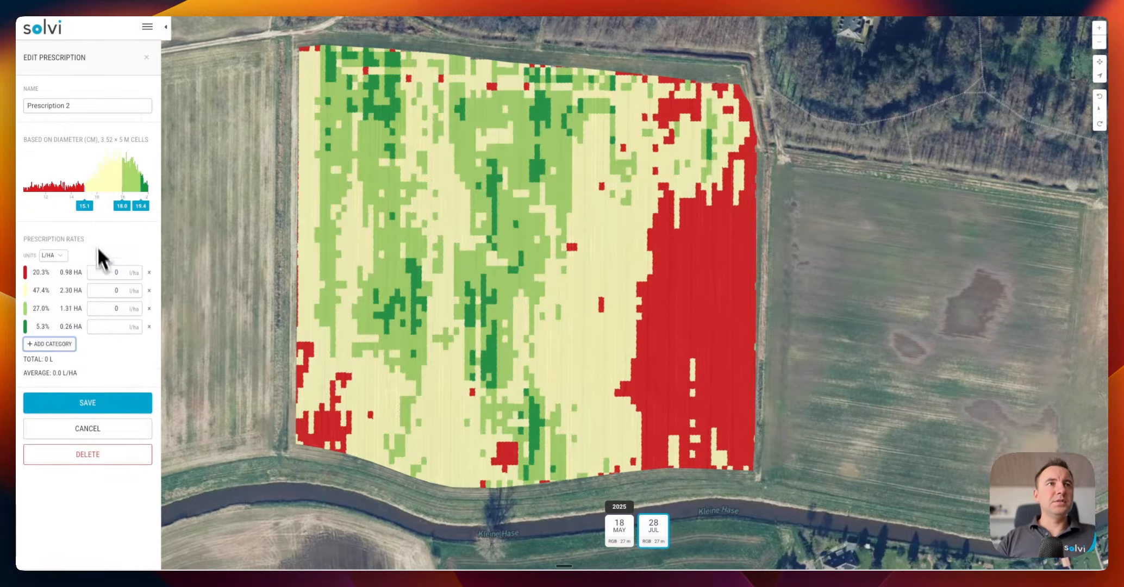
mouse_move(84, 206)
left_mouse_down()
mouse_move(69, 205)
mouse_move(93, 209)
left_mouse_up()
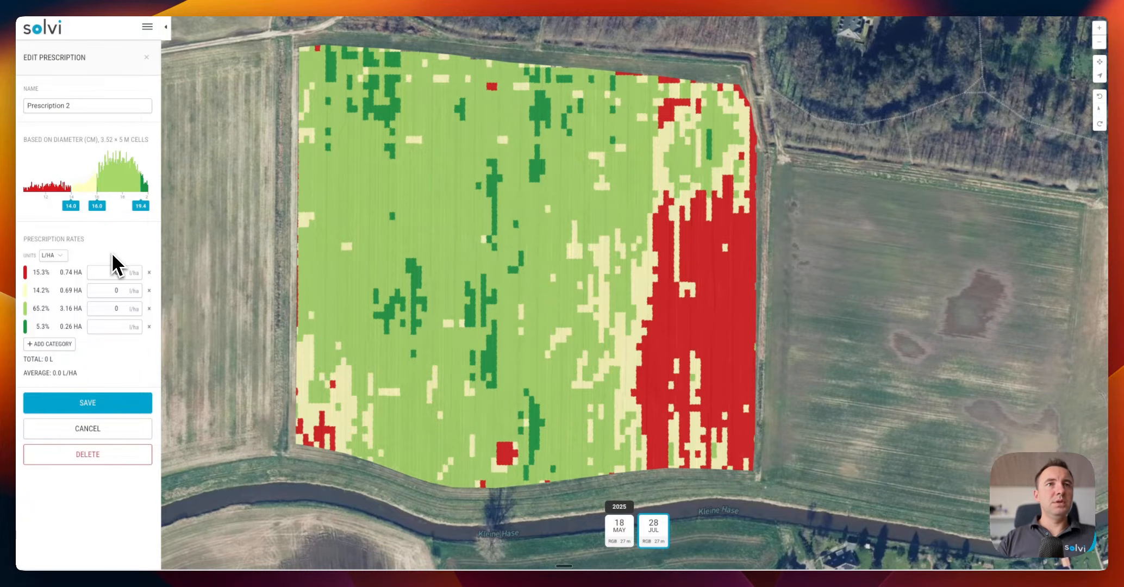
left_click_drag(140, 206, 122, 206)
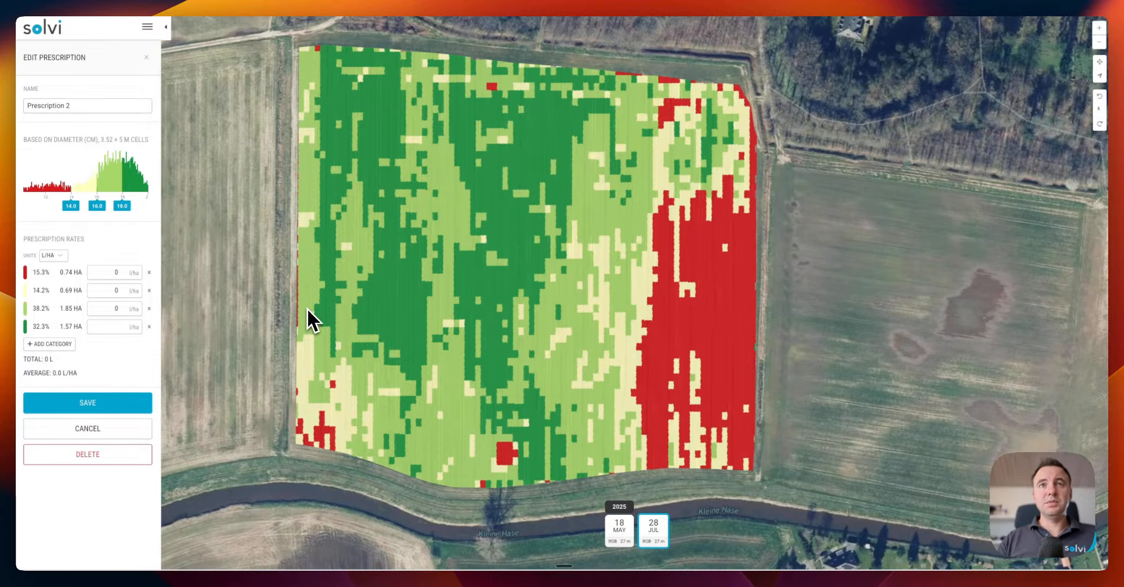
left_click_drag(427, 335, 422, 330)
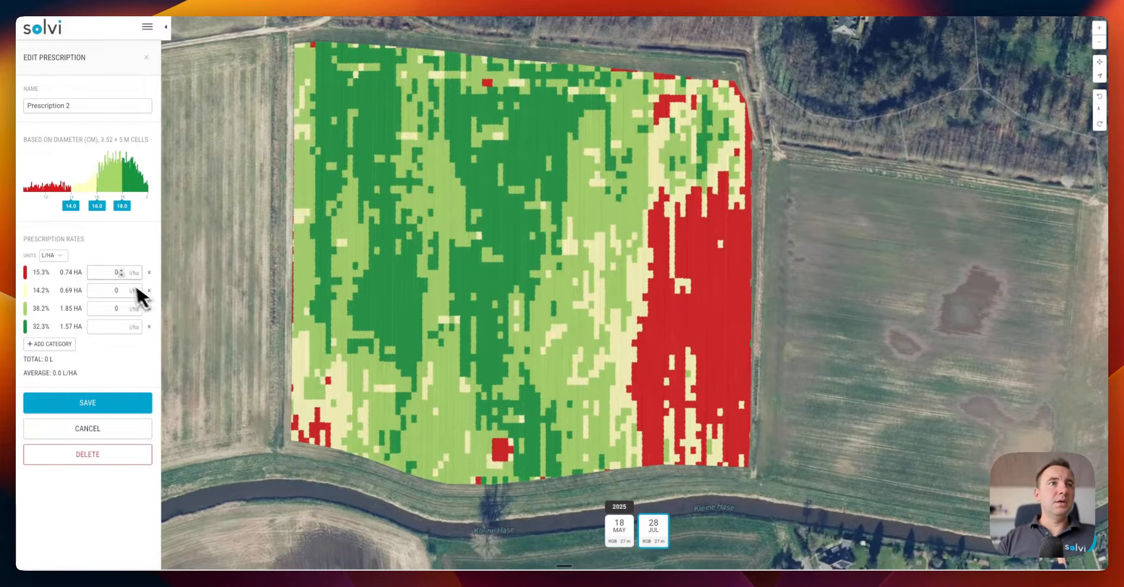
Enter zone rates of 200, 180, 160 and 140 L/ha and save Prescription 2
left_click(106, 274)
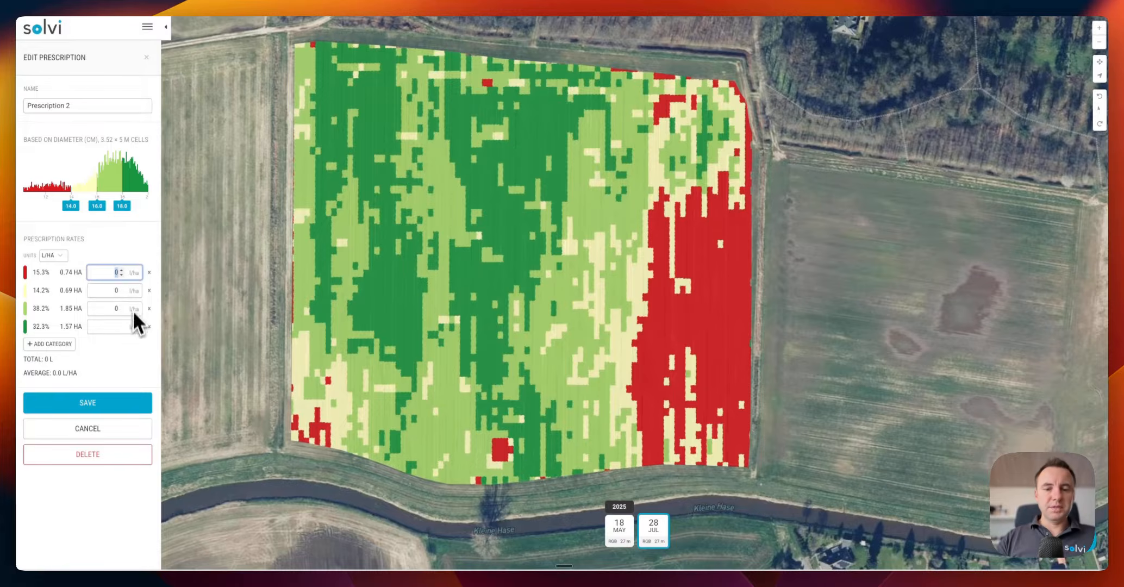
type("200")
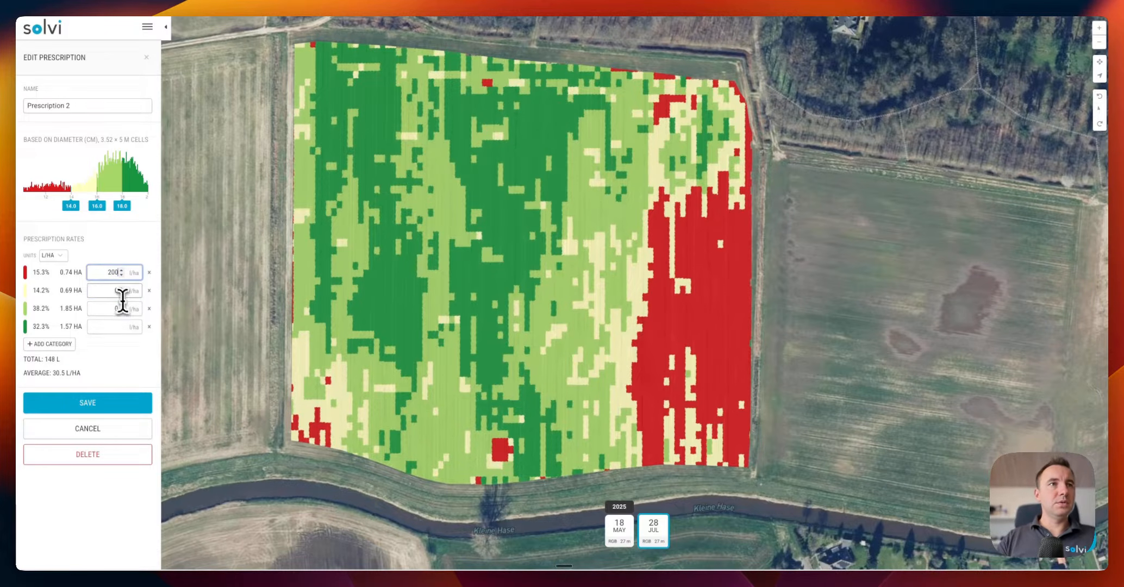
key("Tab")
type("180")
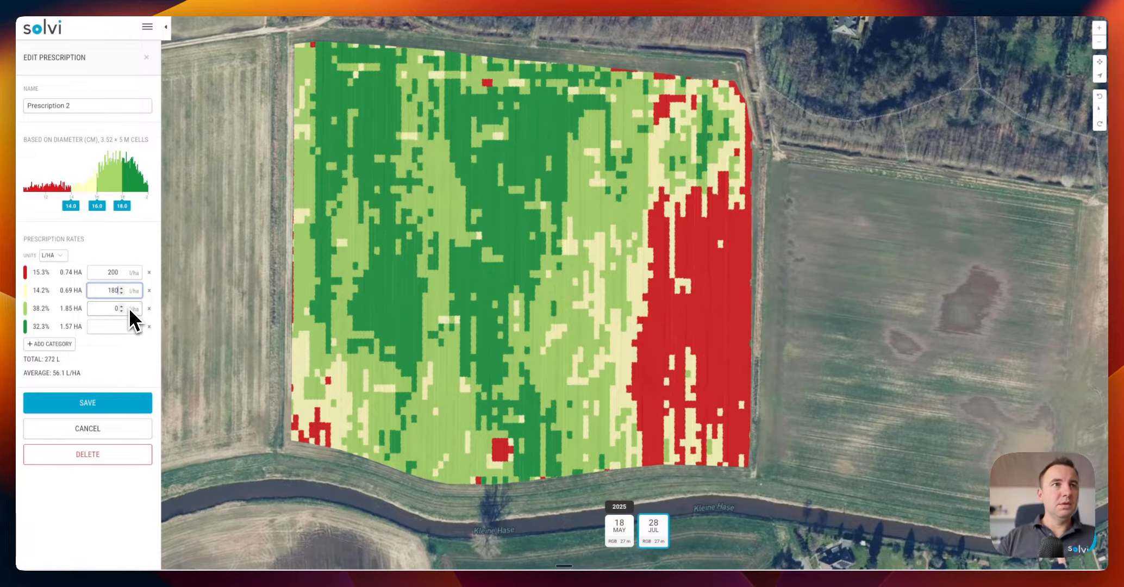
key("Tab")
type("16")
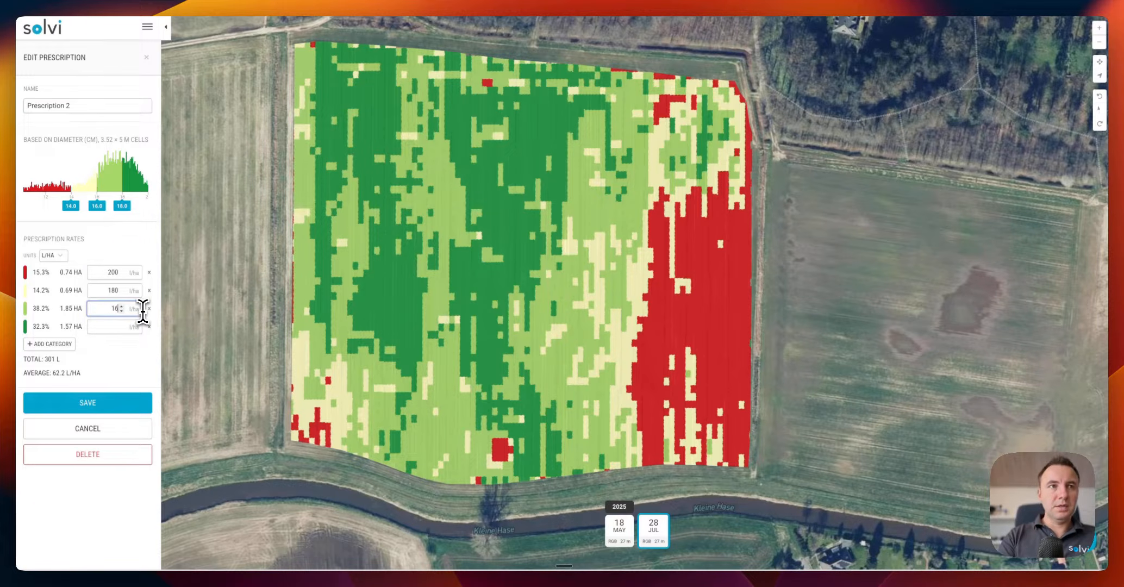
type("0")
left_click(111, 326)
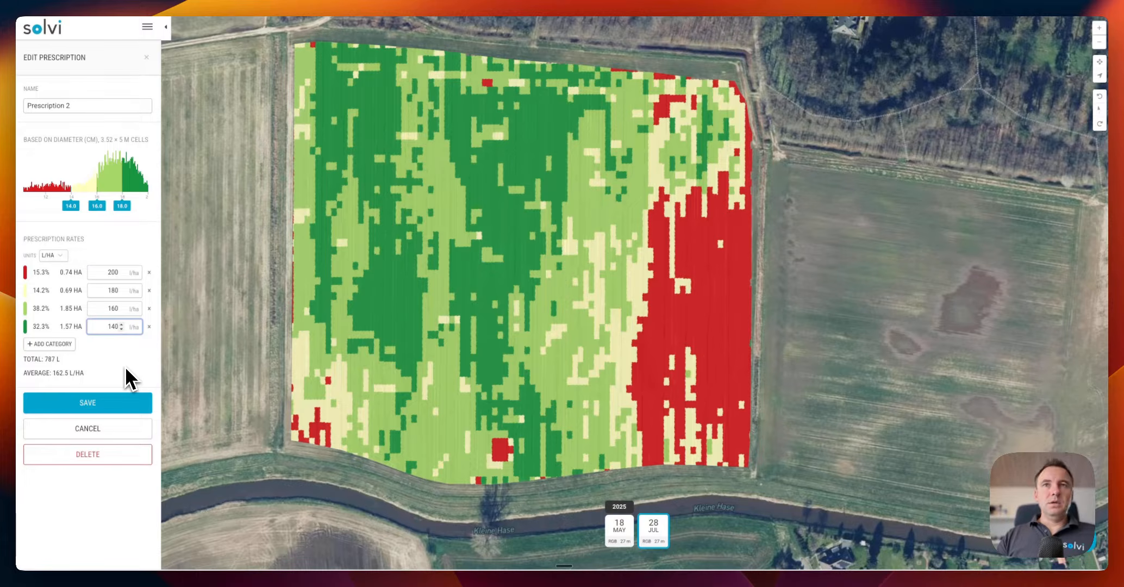
left_click(113, 408)
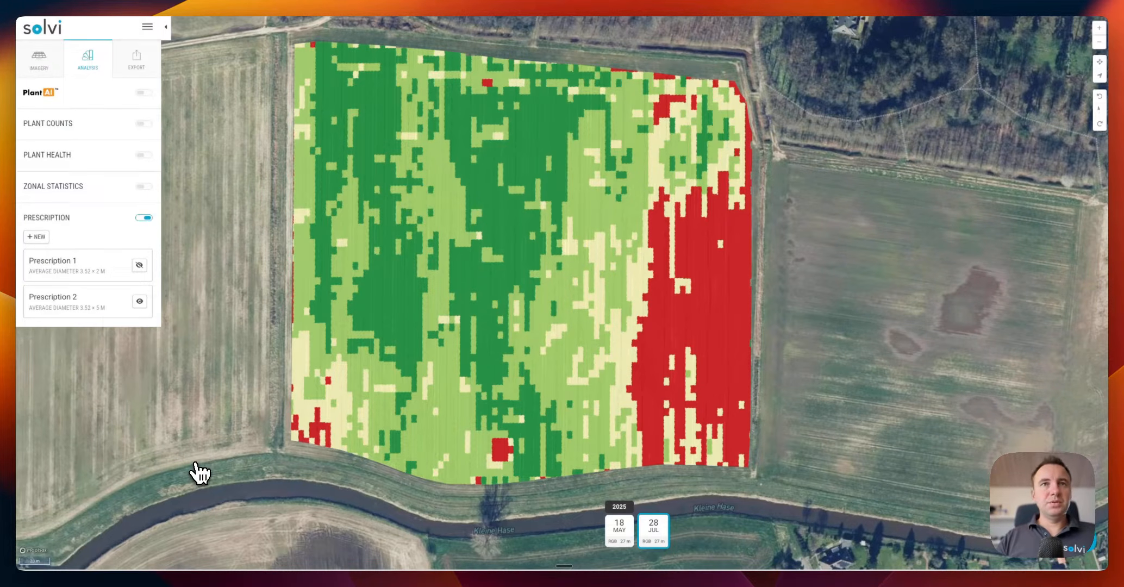
Review the Prescription export formats and cancel without downloading anything
left_click(130, 77)
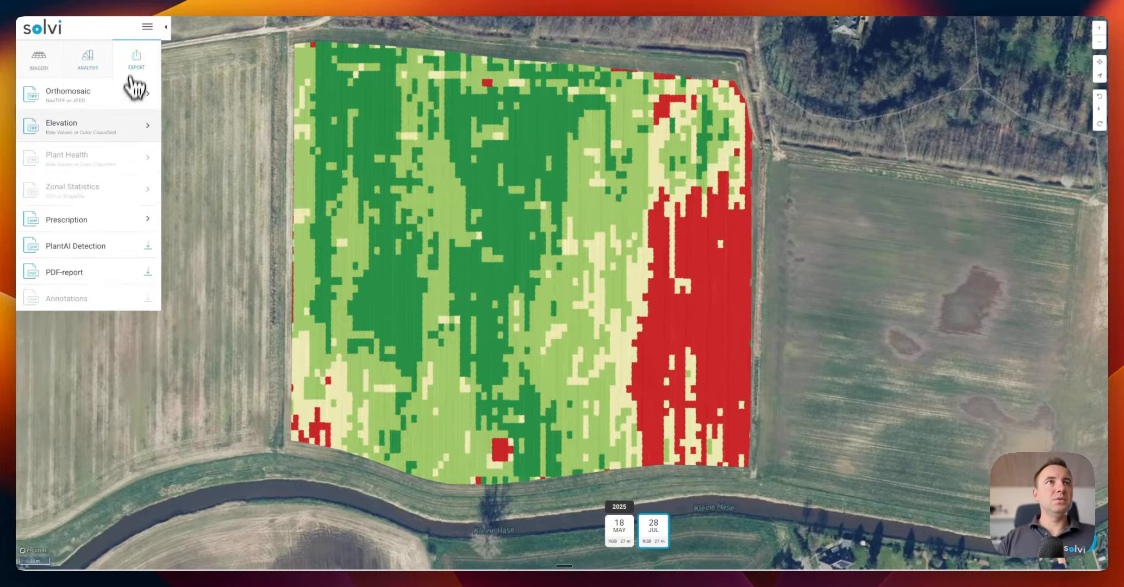
left_click(76, 221)
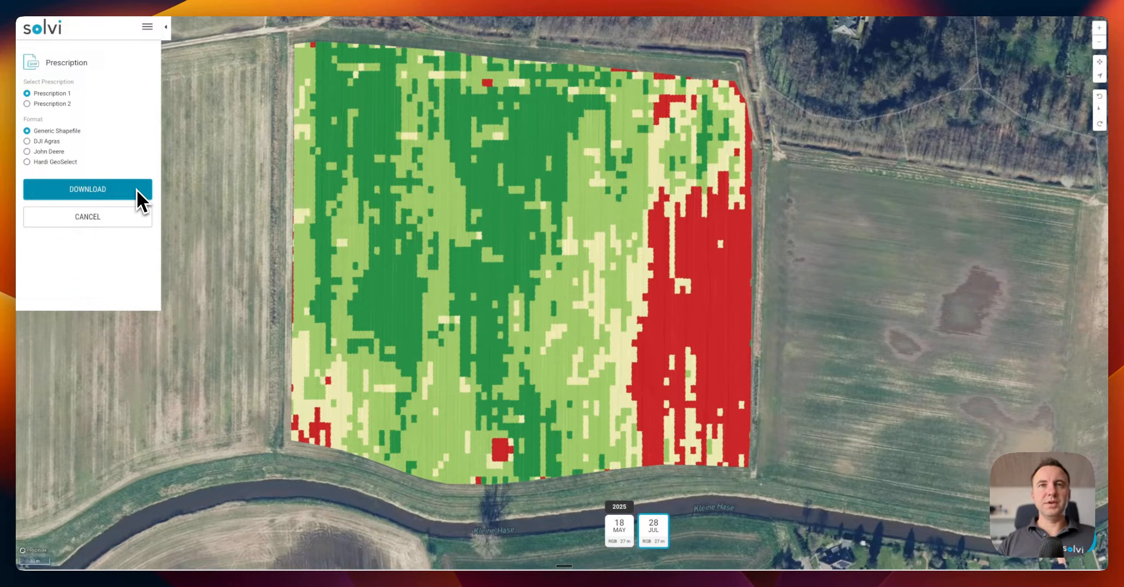
left_click(108, 223)
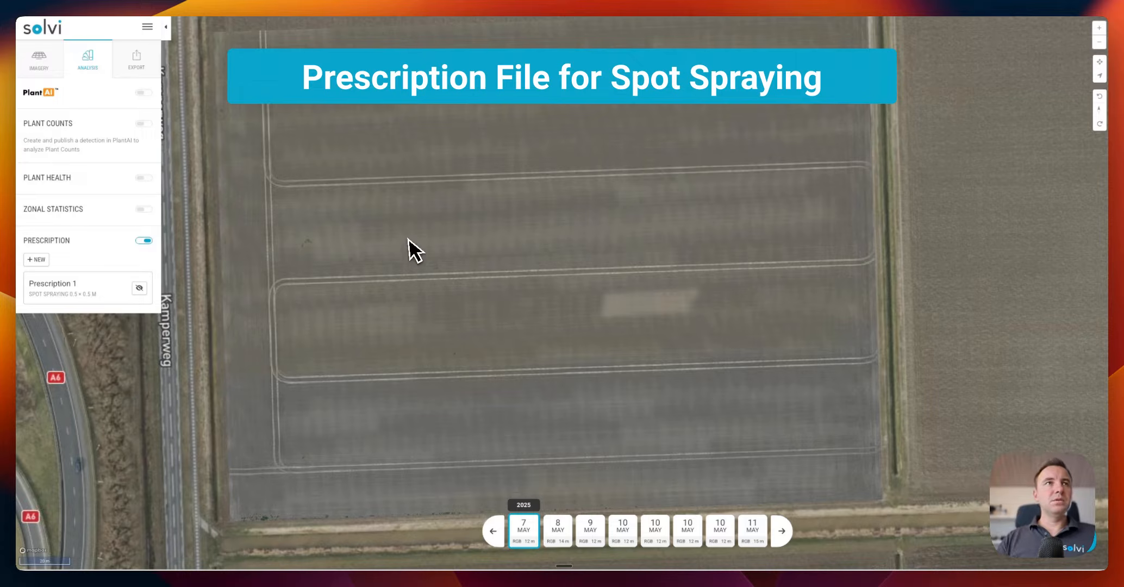
Zoom in on the weed patch near the tramlines and turn on PlantAI detections
scroll(406, 244, "up", 5)
scroll(401, 248, "up", 3)
left_click_drag(394, 296, 532, 206)
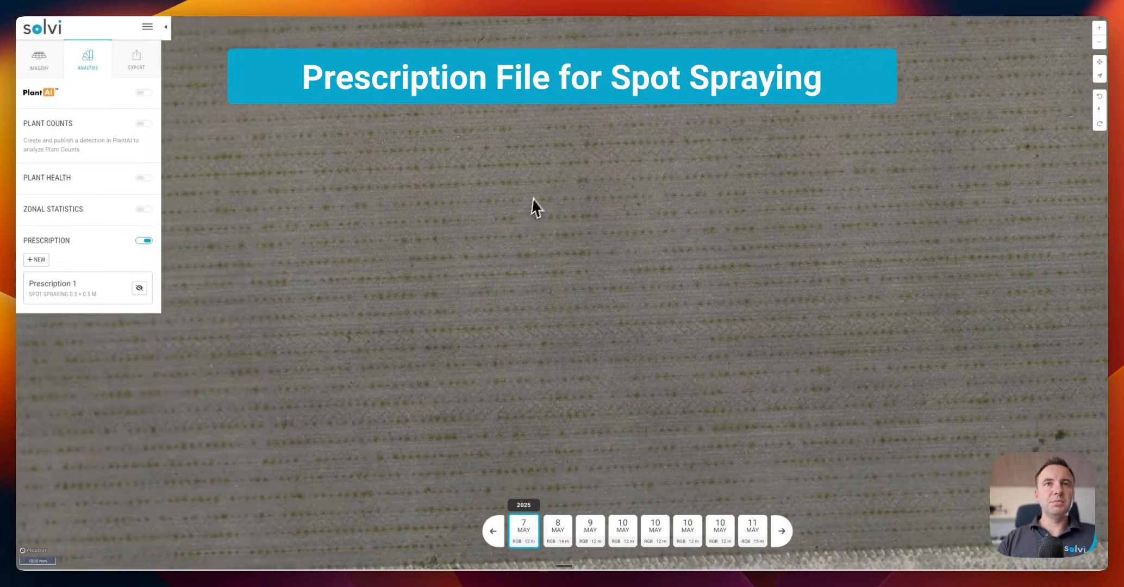
left_click_drag(544, 296, 359, 212)
left_click_drag(655, 291, 342, 250)
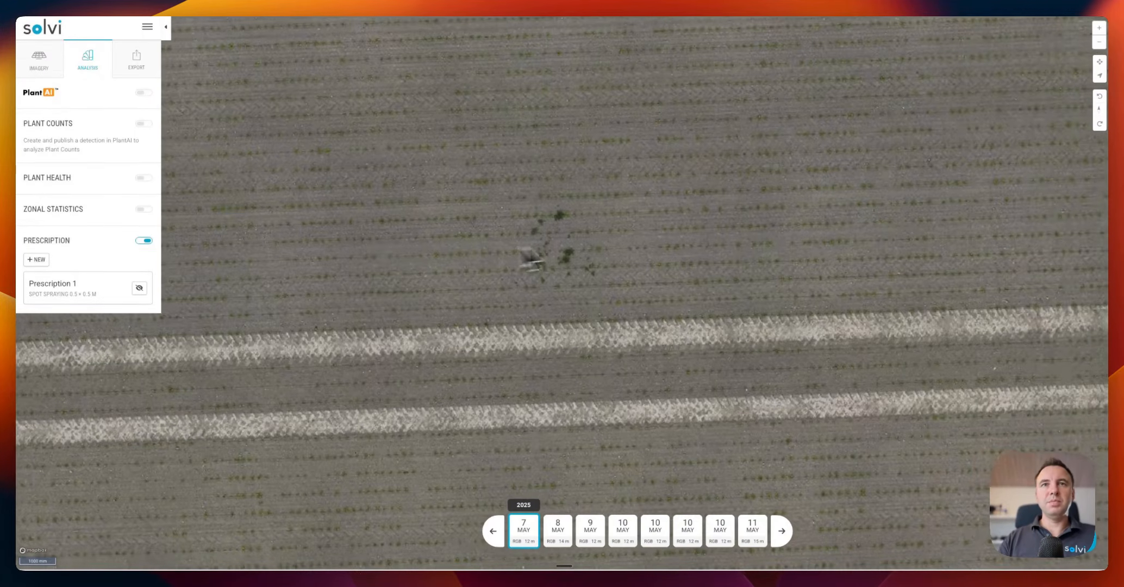
scroll(558, 270, "up", 3)
left_click(143, 93)
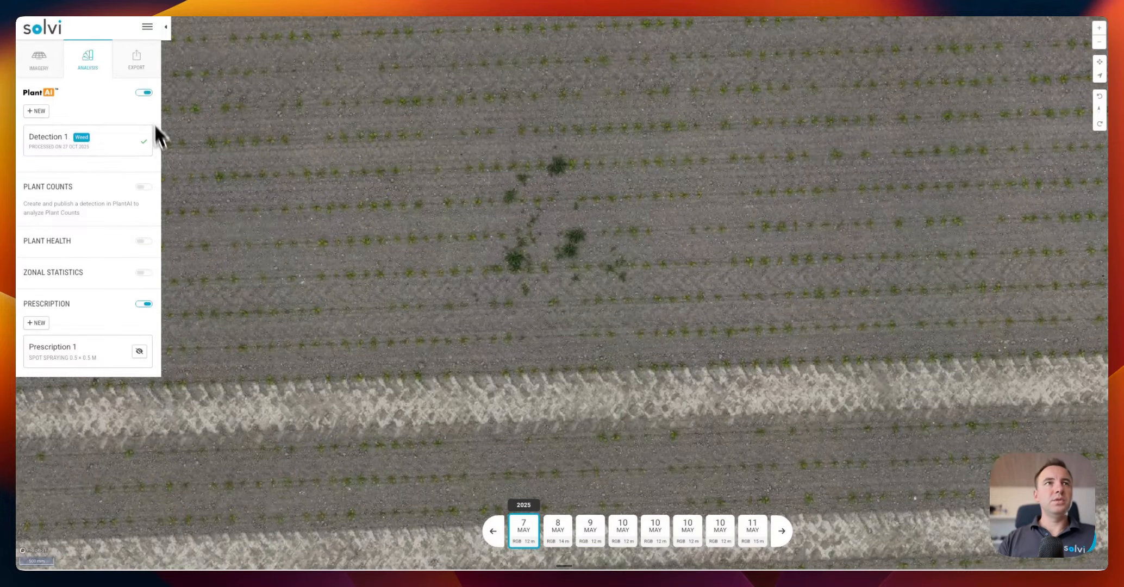
Inspect Detection 1's weed outlines along the crop rows, then close the detection view
left_click(68, 145)
left_click_drag(321, 253, 637, 326)
left_click_drag(375, 231, 620, 341)
scroll(683, 364, "down", 5)
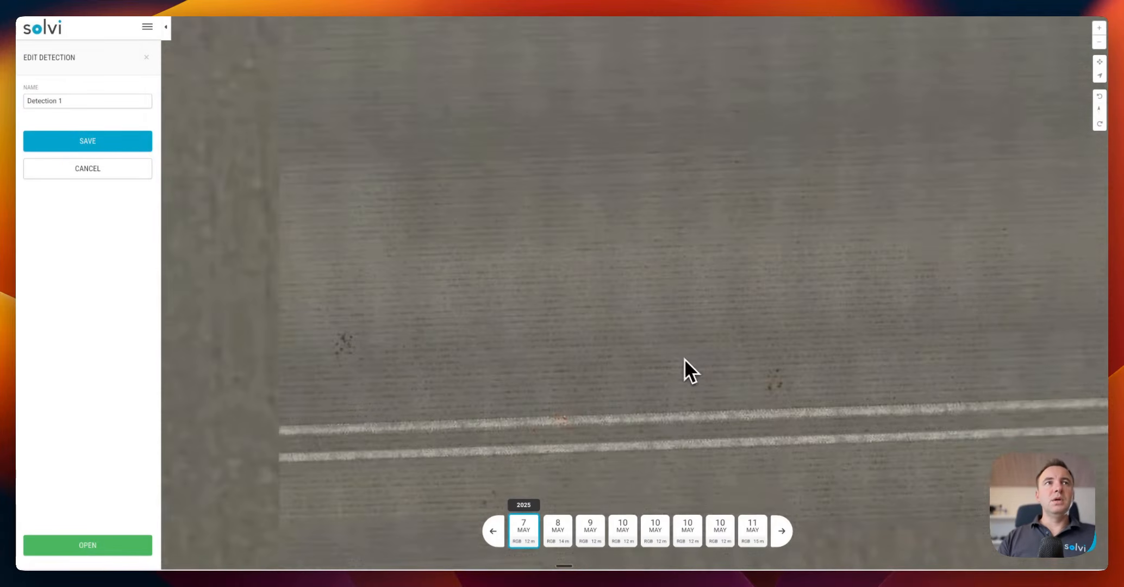
left_click_drag(719, 348, 689, 294)
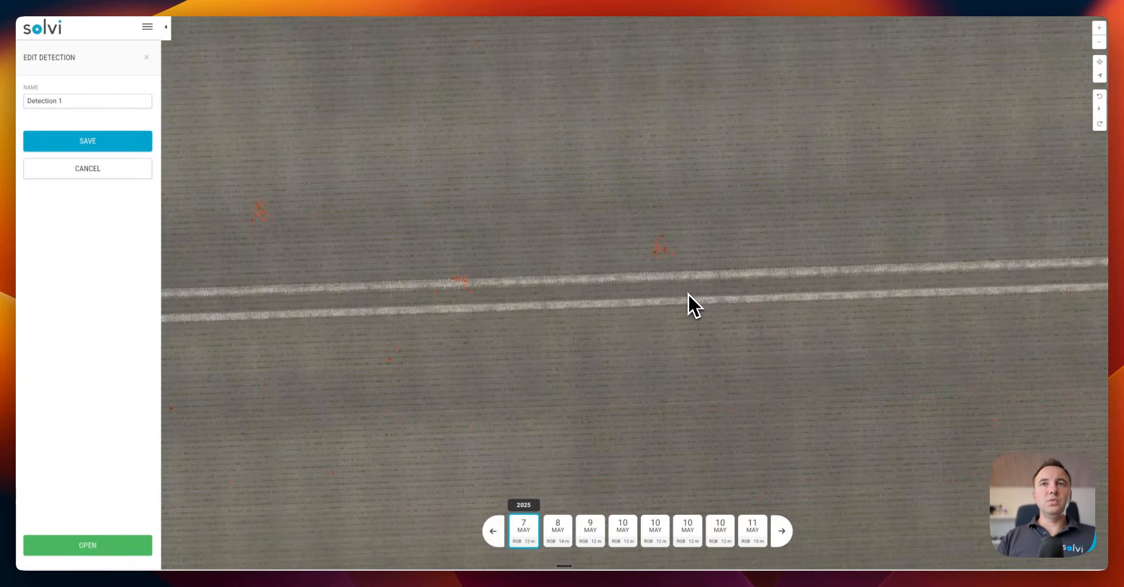
left_click(113, 175)
Reopen Detection 1 to check weed outlines in another part of the field, then close it
left_click_drag(416, 315, 448, 240)
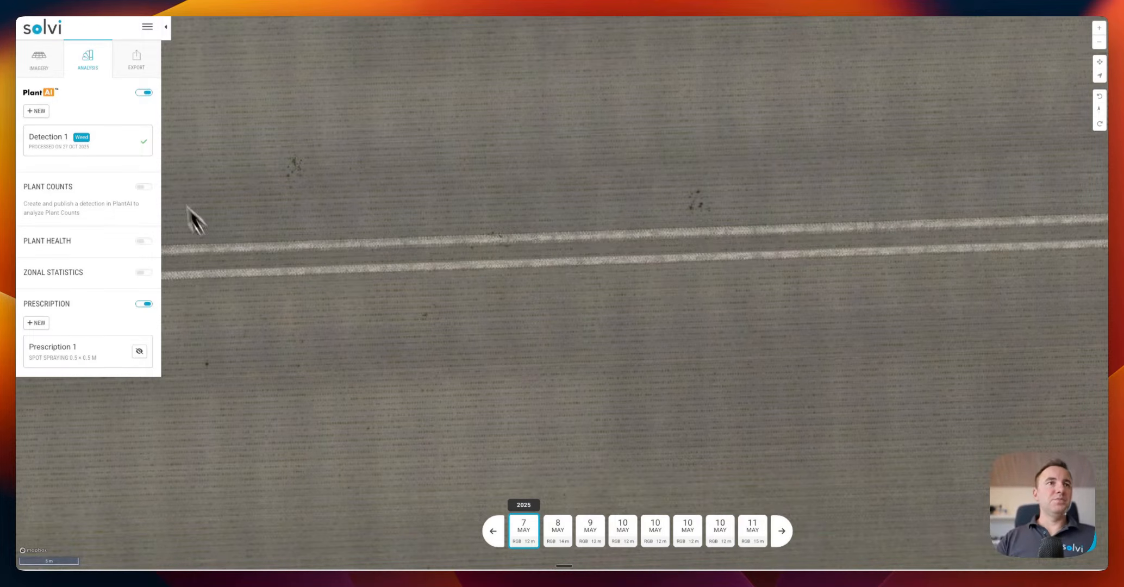
left_click(123, 154)
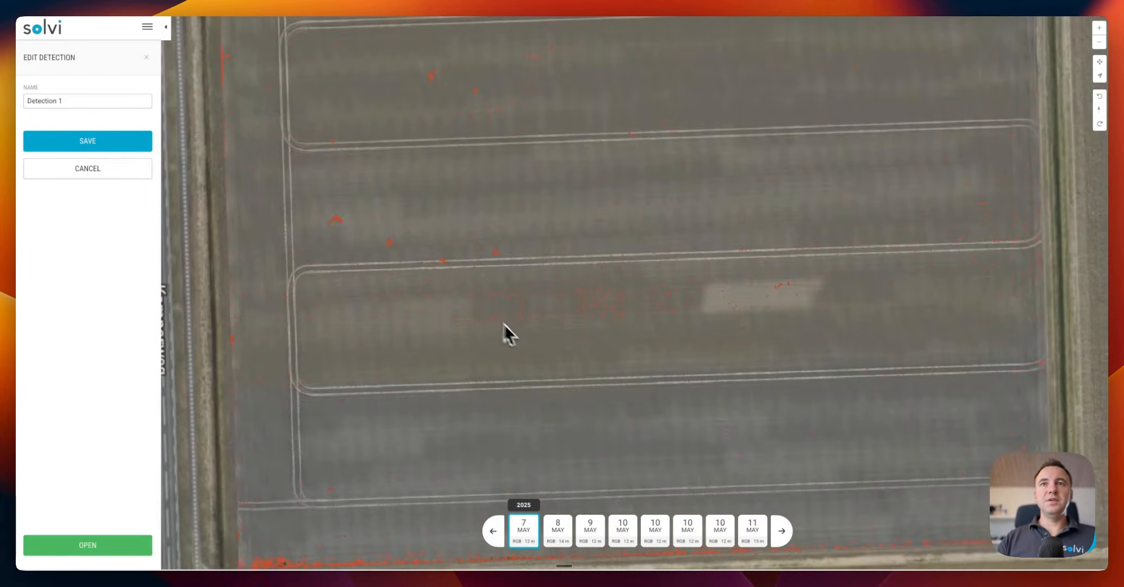
left_click_drag(645, 139, 604, 255)
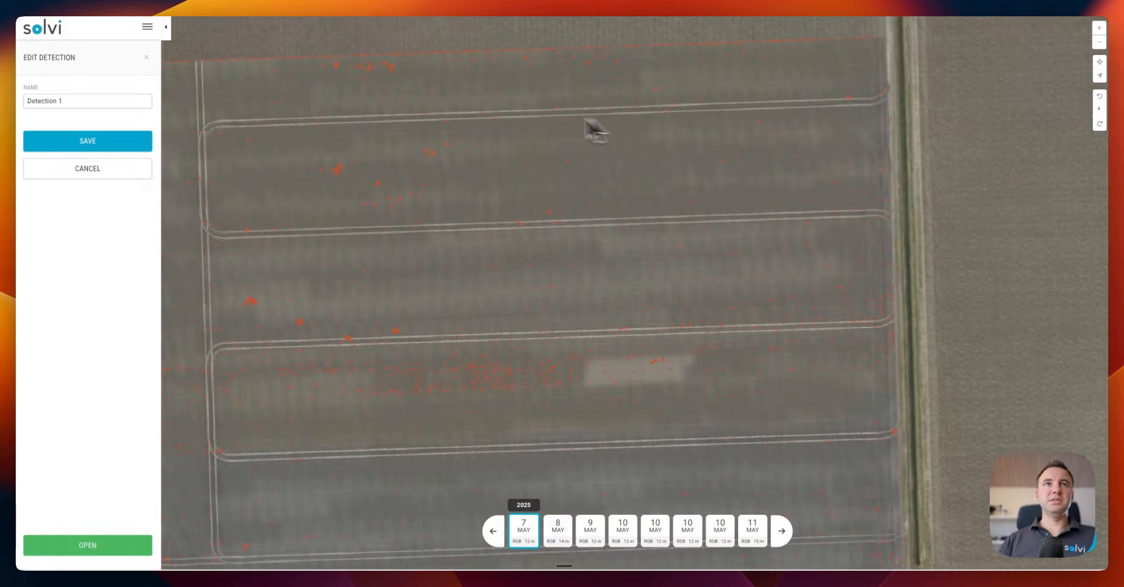
left_click(118, 172)
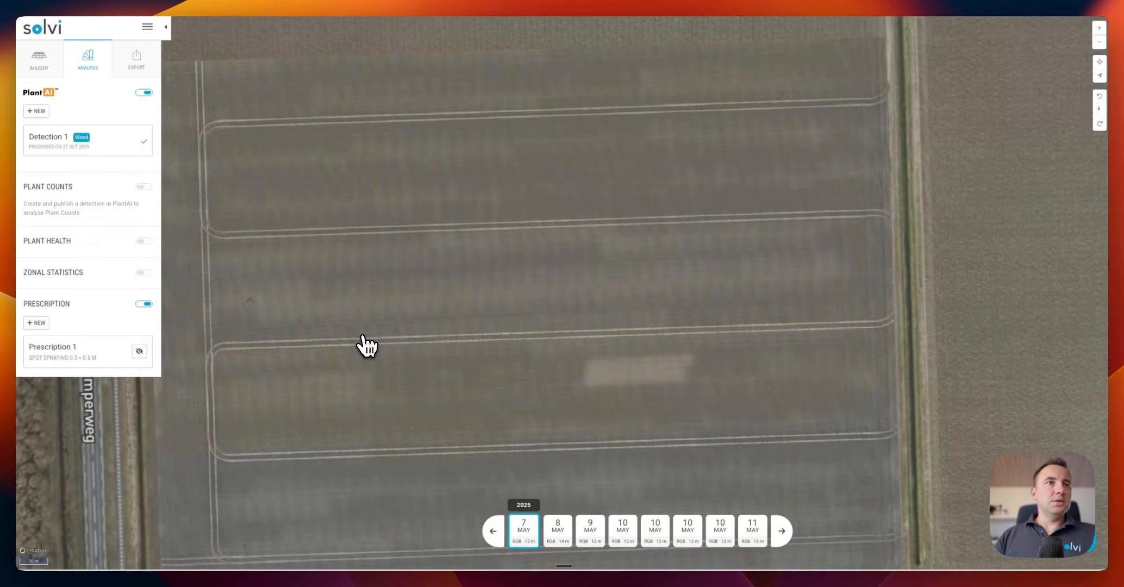
Start a new PlantAI-based prescription with Detection 1 as its source
left_click(37, 323)
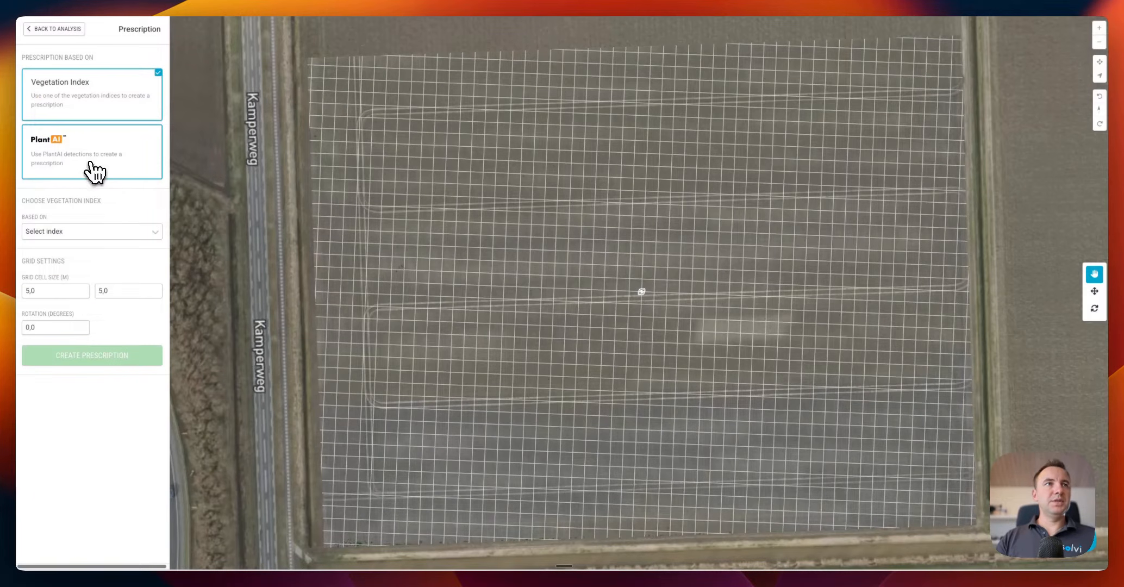
left_click(88, 172)
left_click(83, 242)
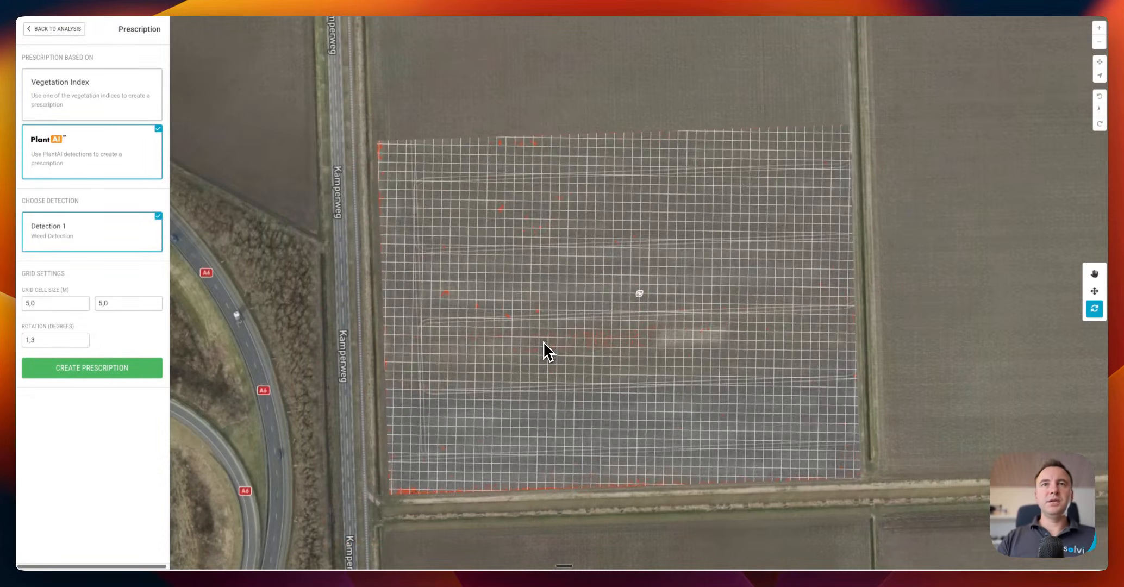
Rotate the prescription grid to 3,8° so it lines up with the crop rows
left_click_drag(545, 351, 545, 349)
scroll(545, 348, "up", 5)
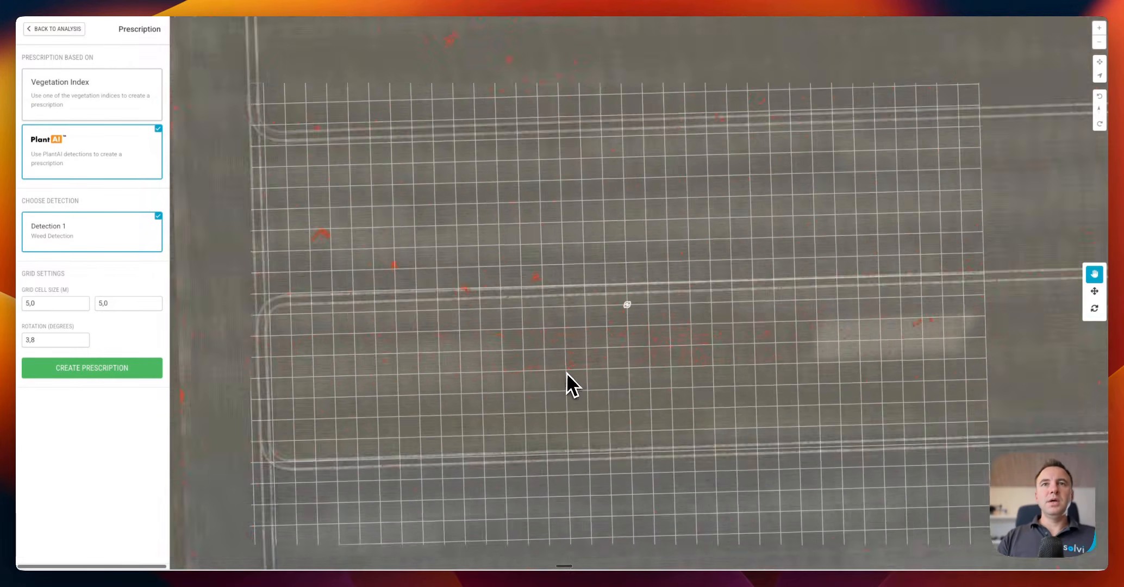
scroll(567, 372, "down", 3)
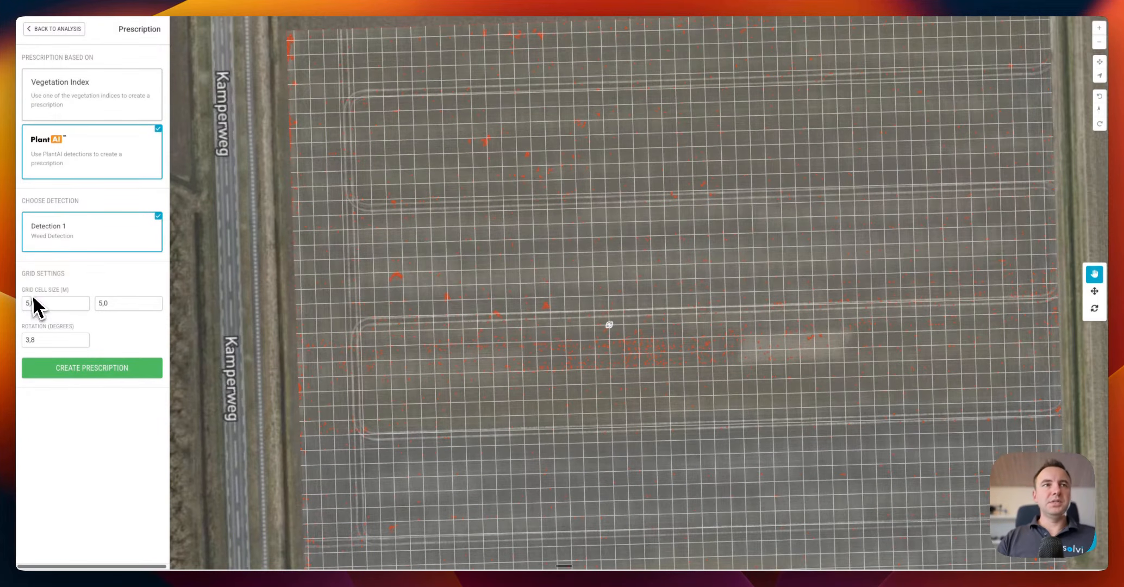
scroll(571, 358, "up", 5)
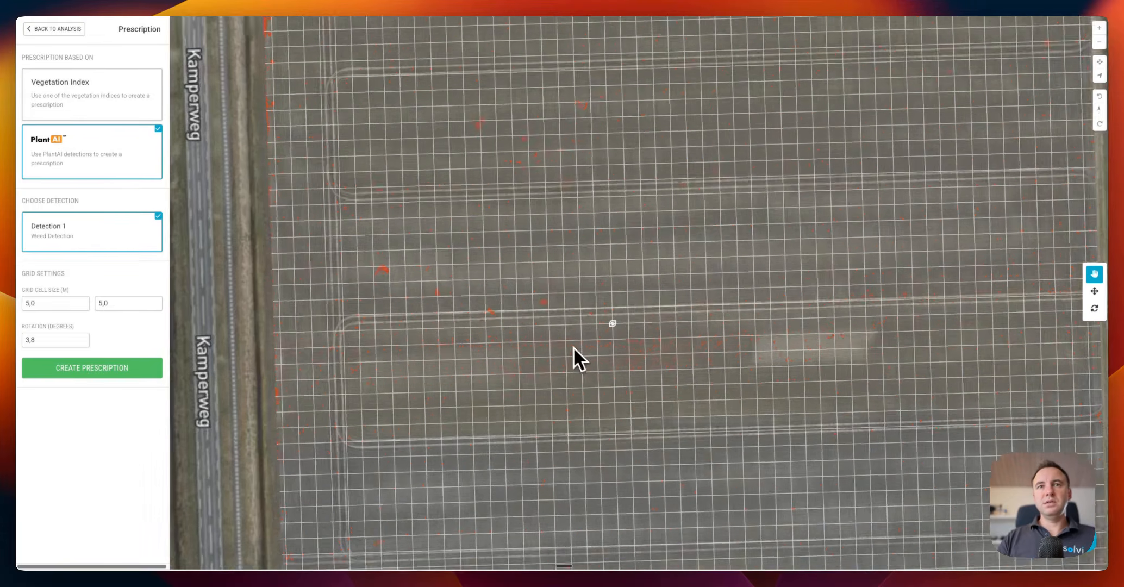
scroll(559, 256, "up", 5)
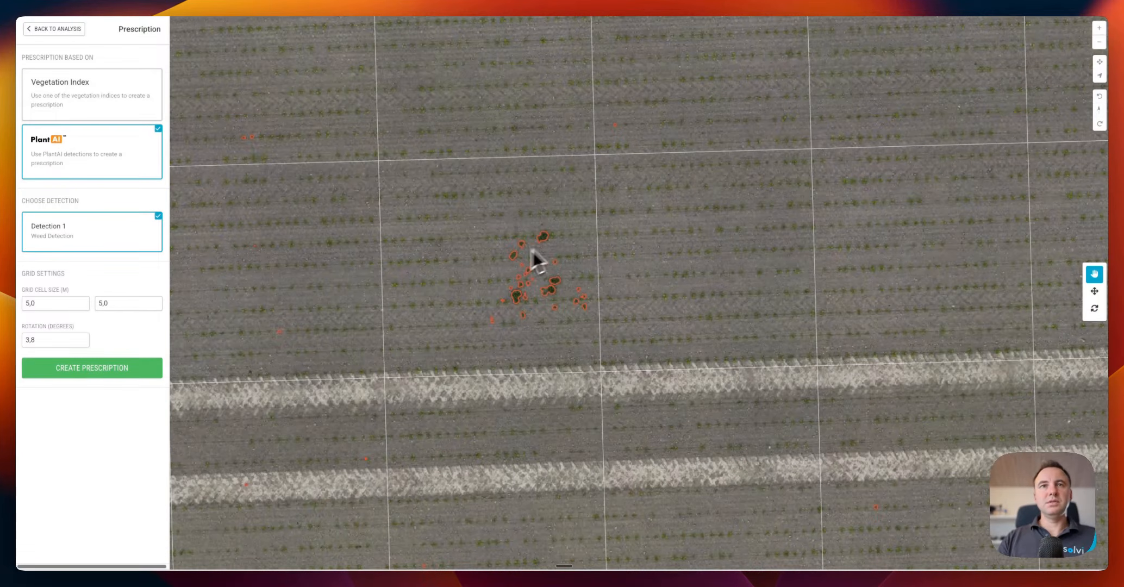
scroll(560, 285, "down", 3)
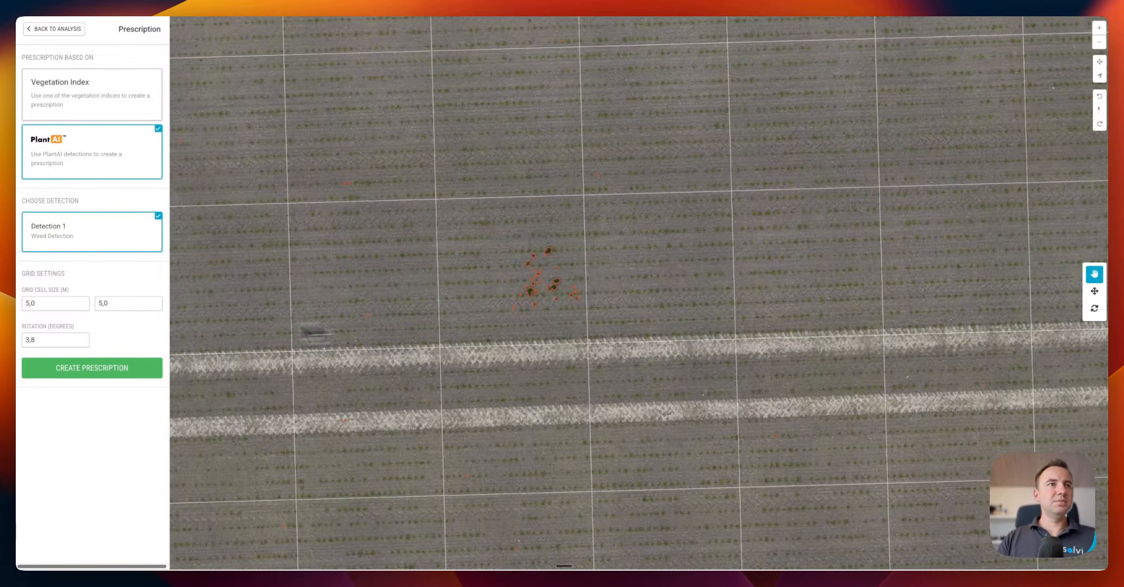
scroll(509, 321, "down", 3)
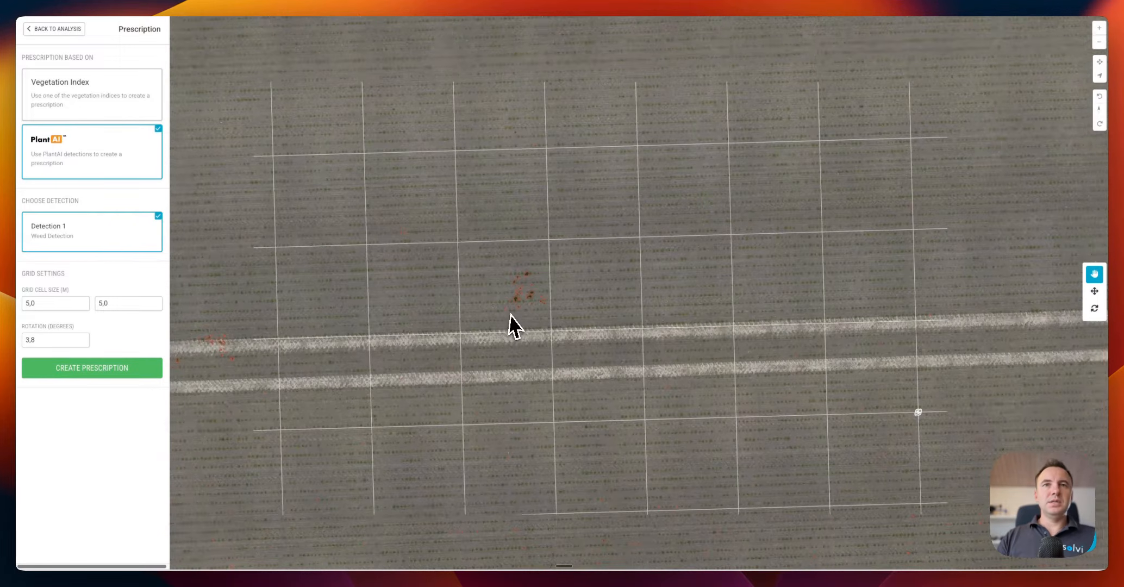
Set the grid cell size to 0,5 × 0,5 m and create the prescription
double_click(45, 304)
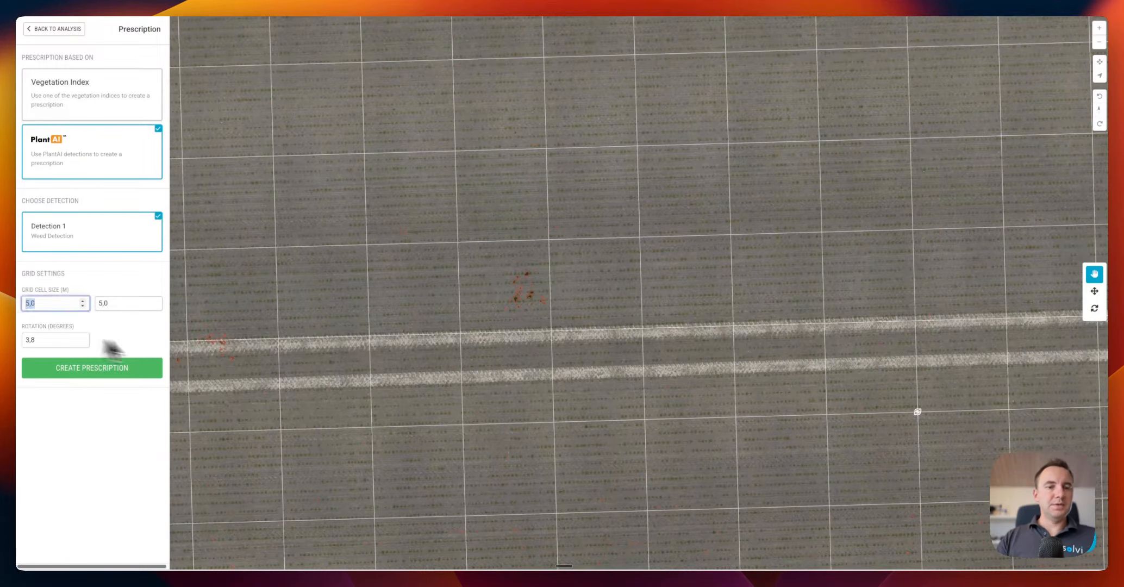
type("0")
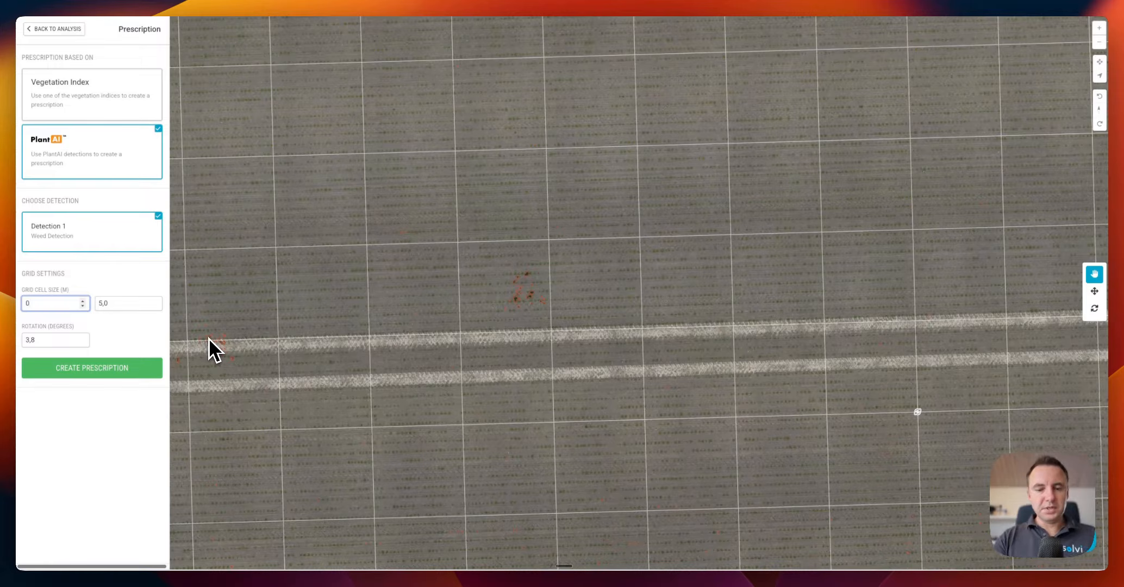
type(",5")
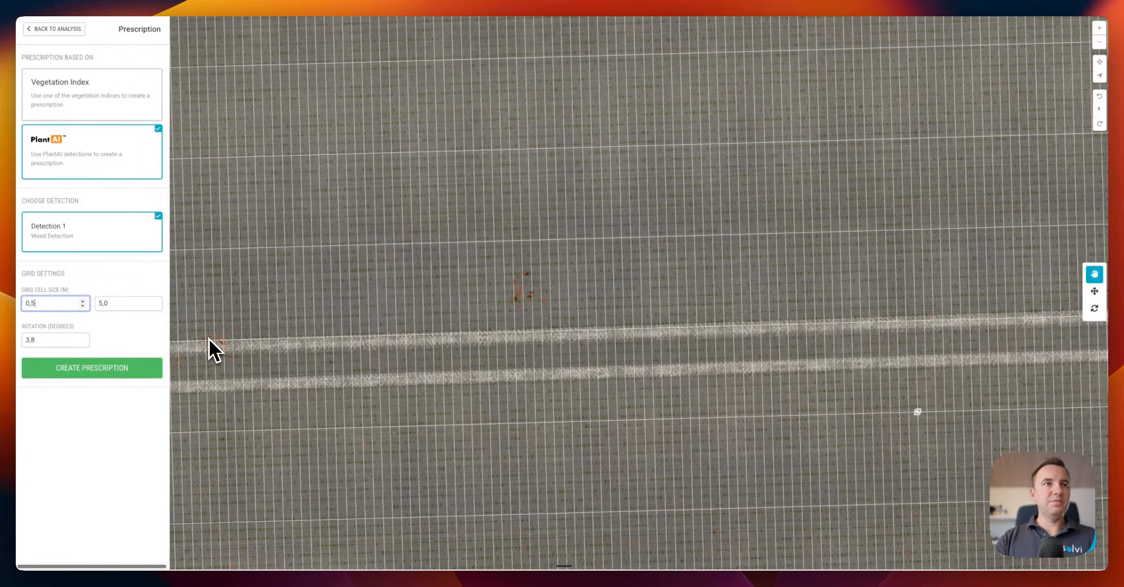
double_click(102, 304)
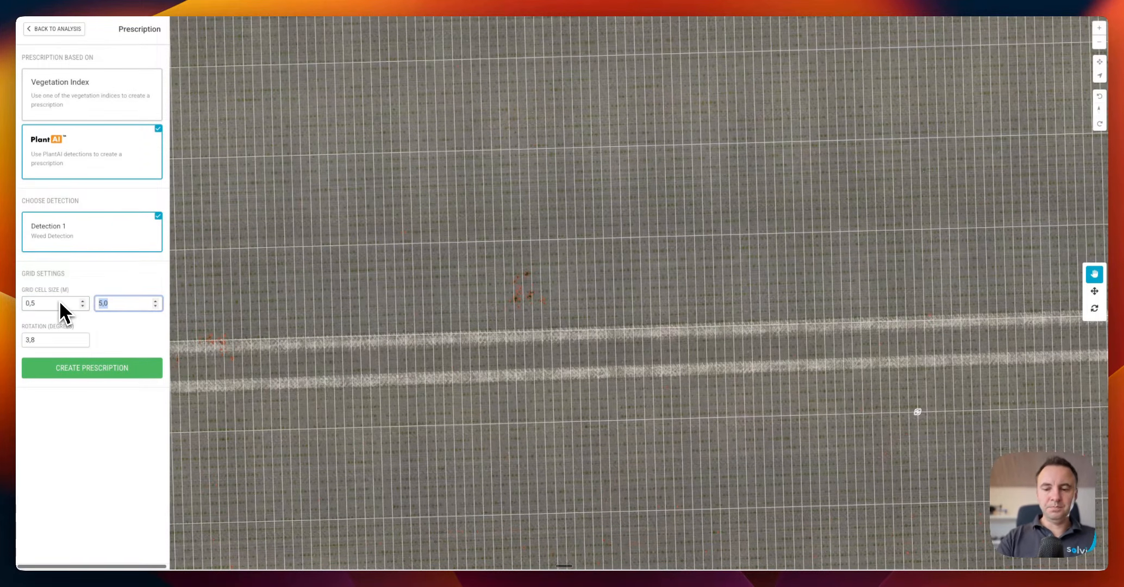
type("0,5")
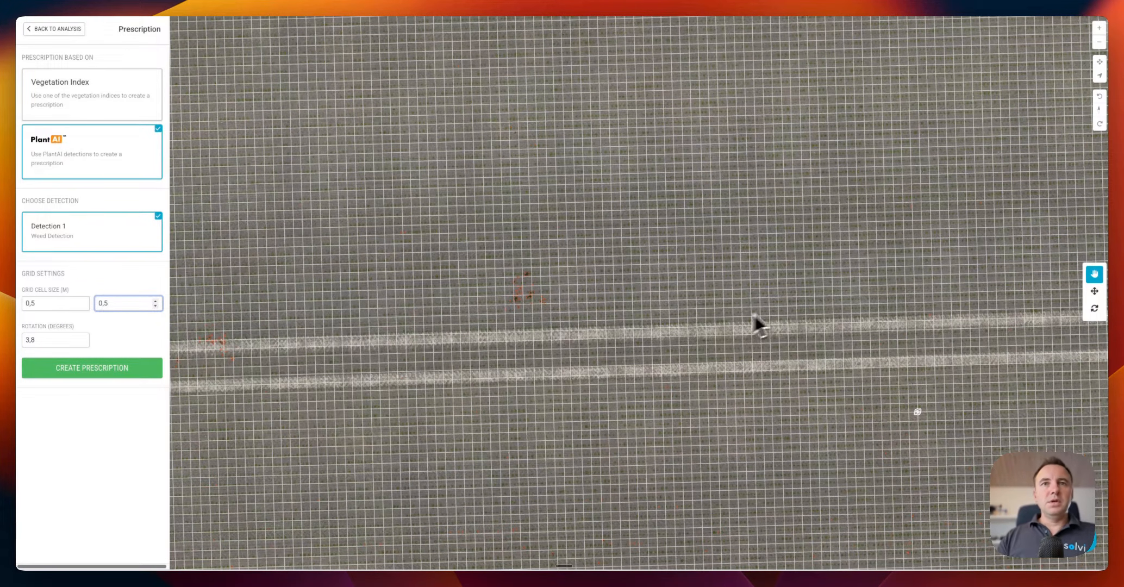
scroll(527, 299, "up", 3)
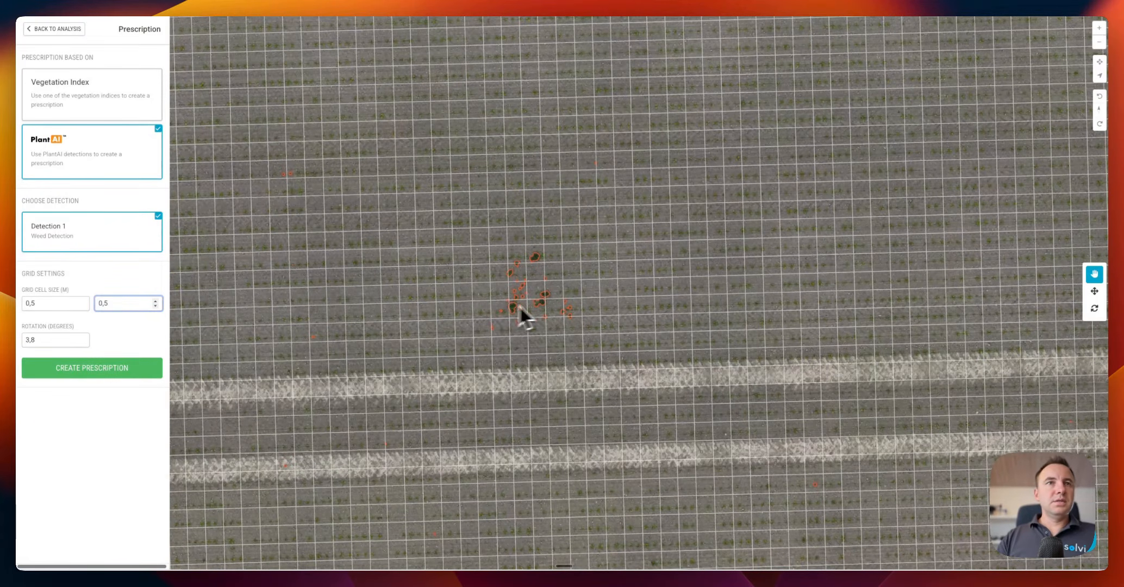
left_click(140, 456)
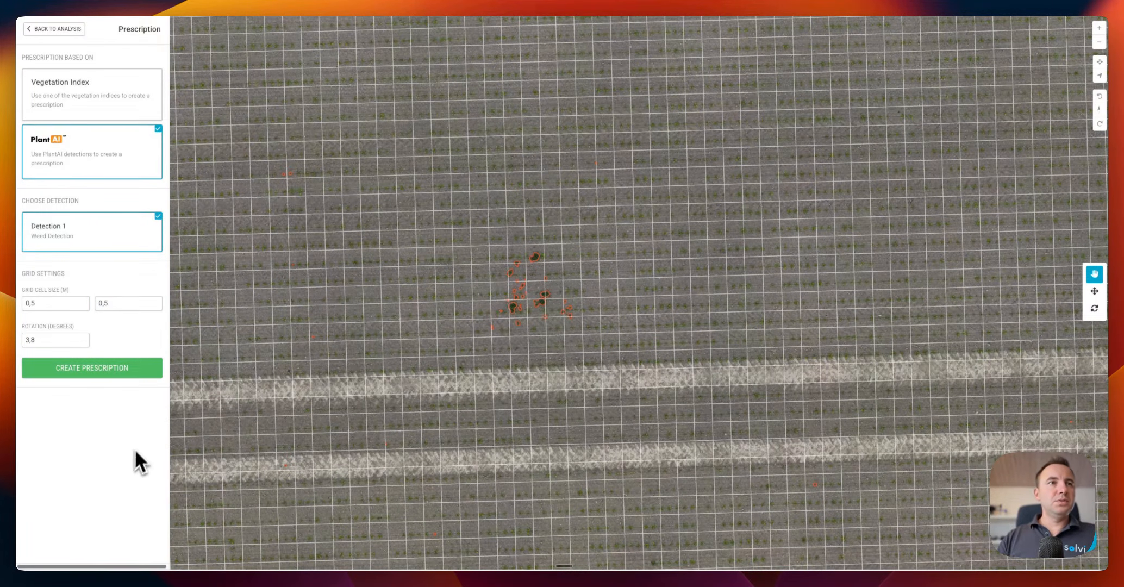
left_click(107, 370)
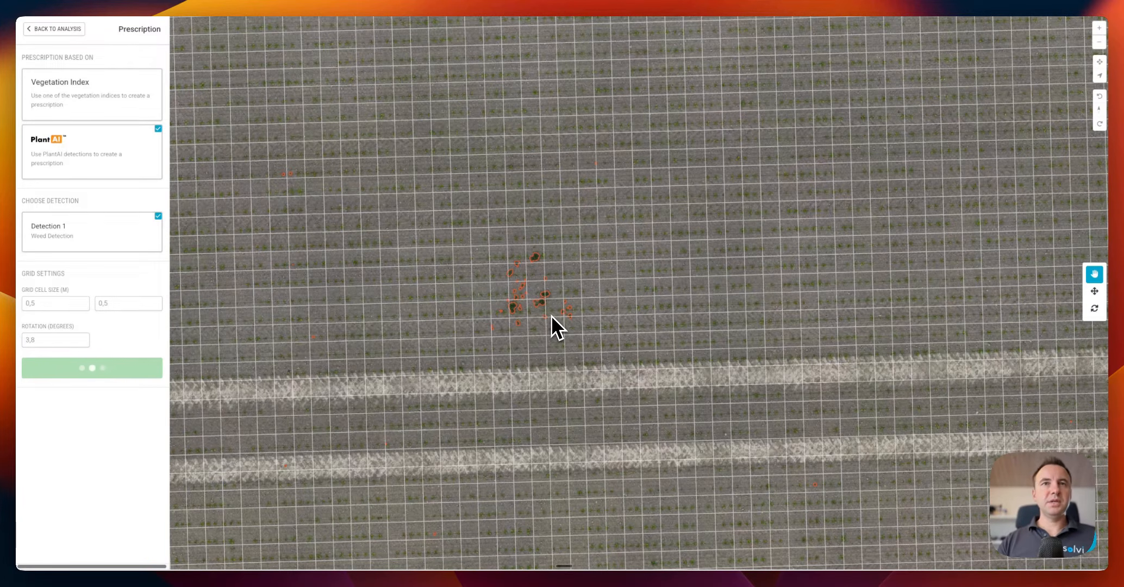
Pan and zoom across the field to inspect Prescription 2's weed zones
scroll(519, 304, "down", 2)
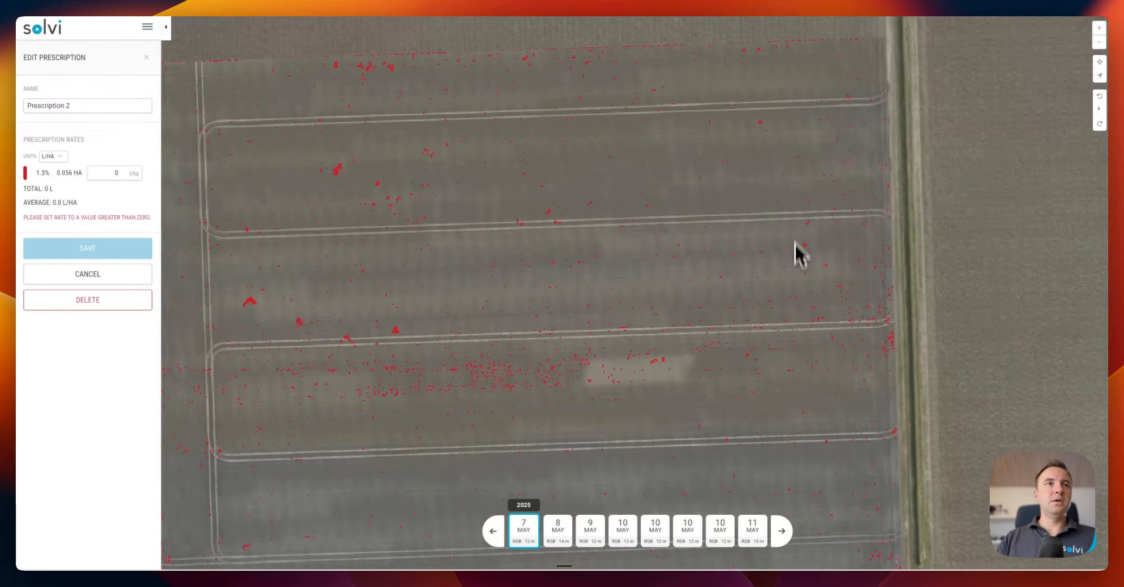
scroll(686, 310, "up", 6)
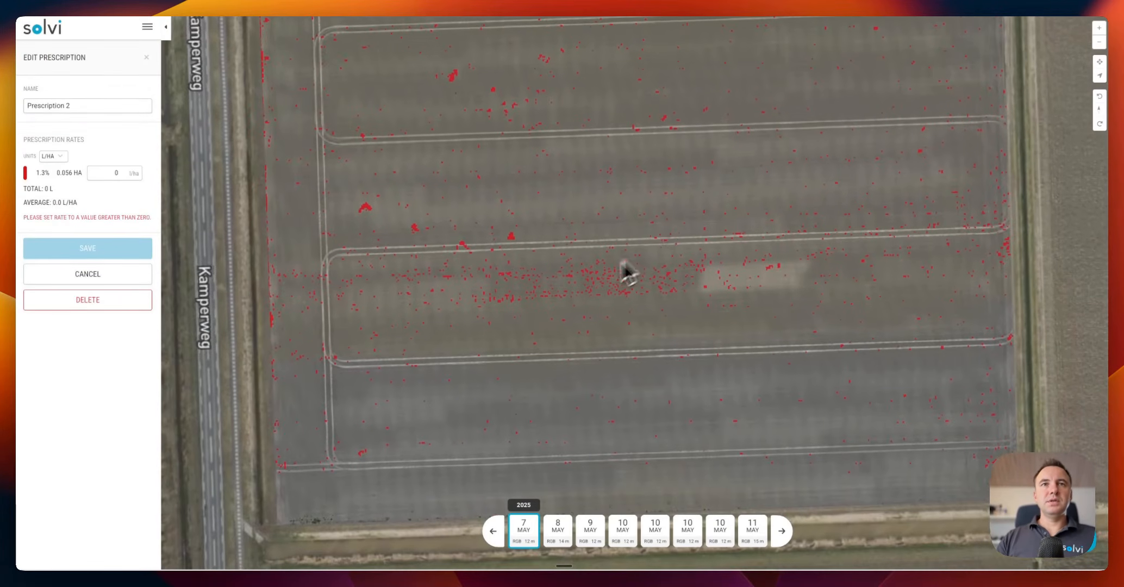
left_click_drag(433, 292, 609, 314)
left_click_drag(421, 168, 456, 285)
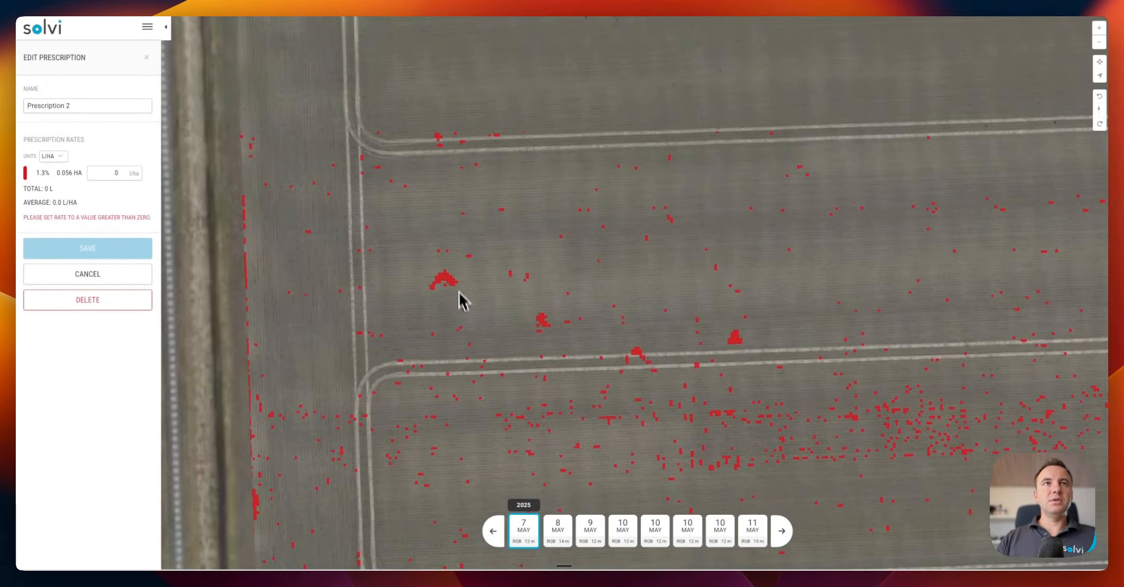
left_click_drag(623, 84, 557, 246)
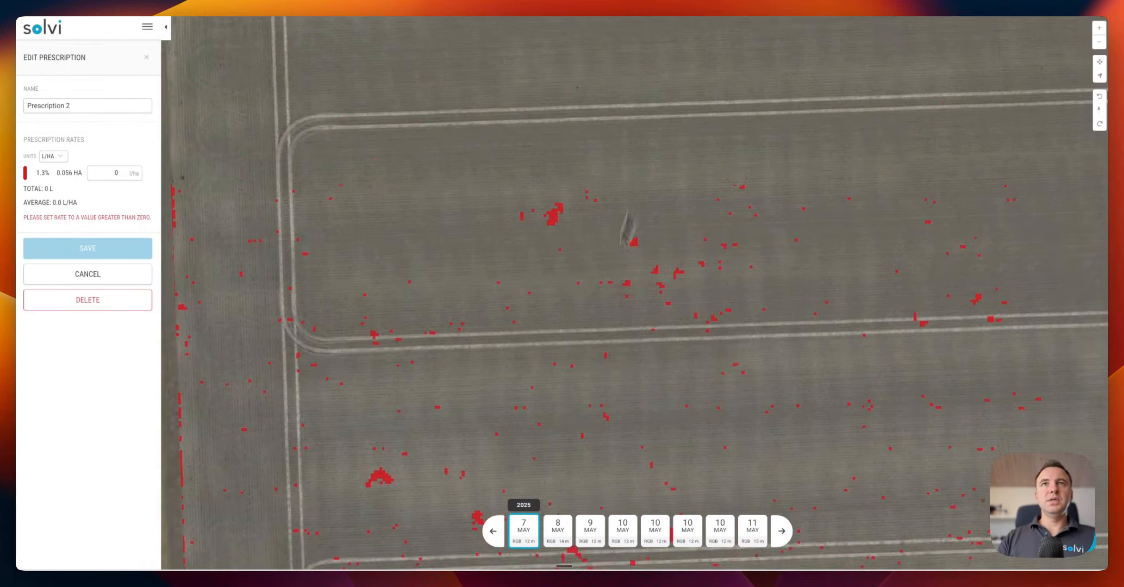
scroll(557, 245, "up", 4)
scroll(628, 250, "down", 6)
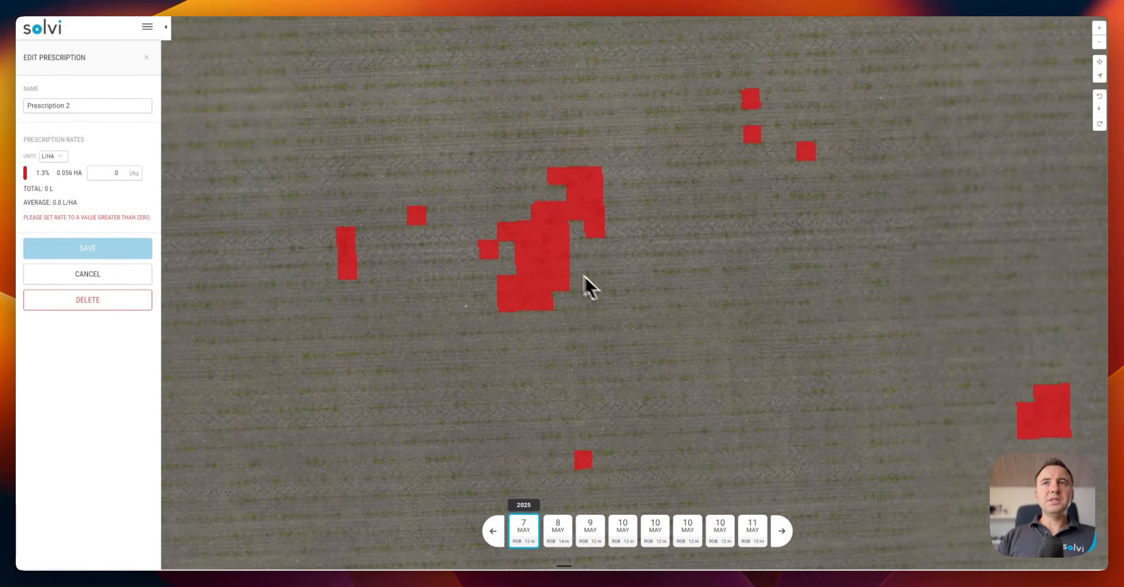
scroll(620, 302, "down", 5)
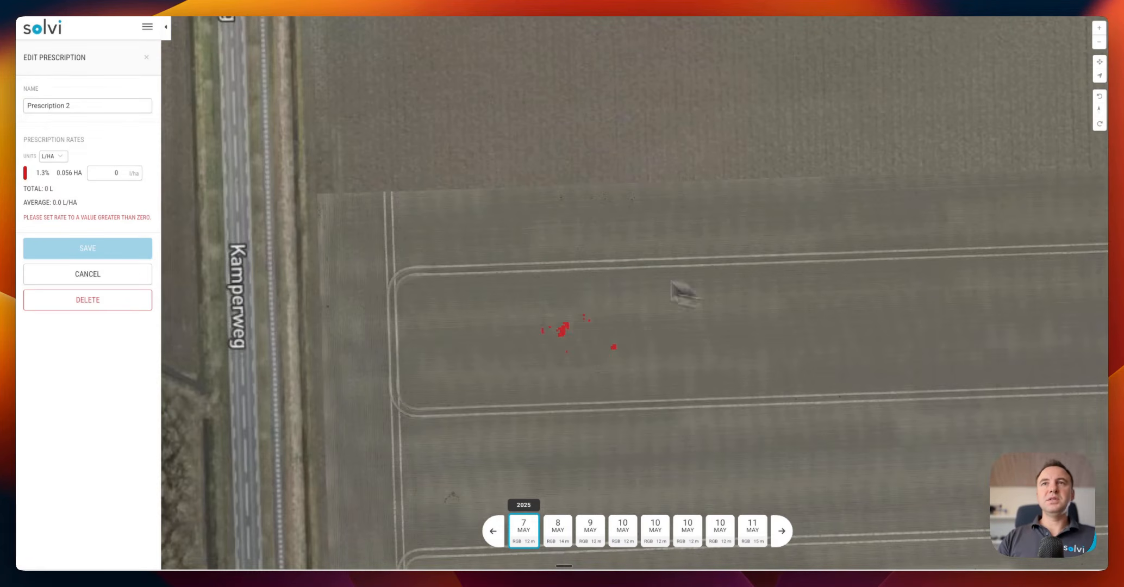
left_click_drag(678, 291, 570, 267)
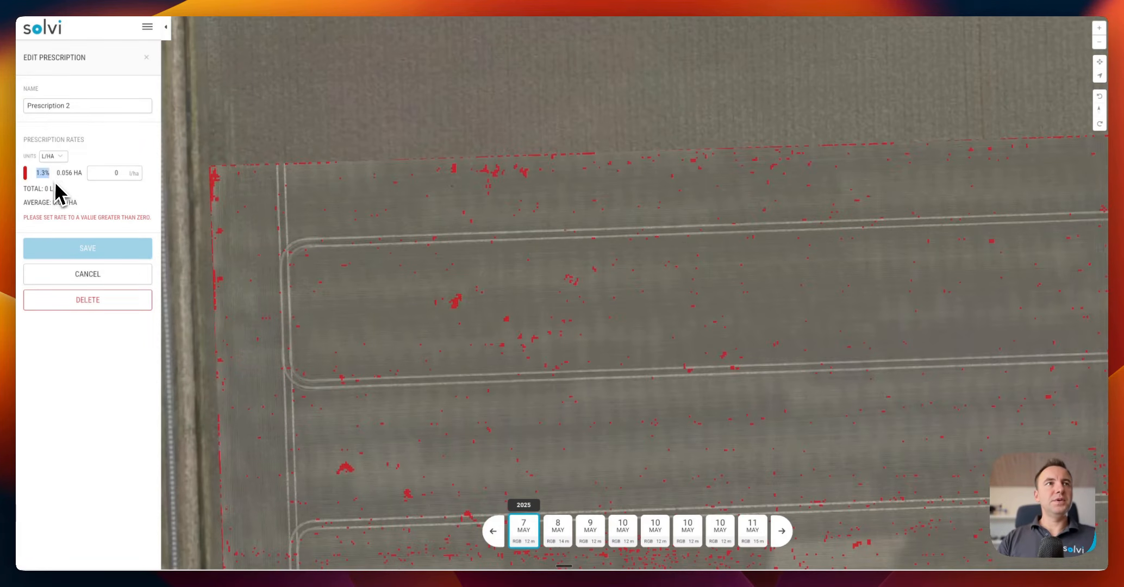
left_click_drag(528, 317, 465, 254)
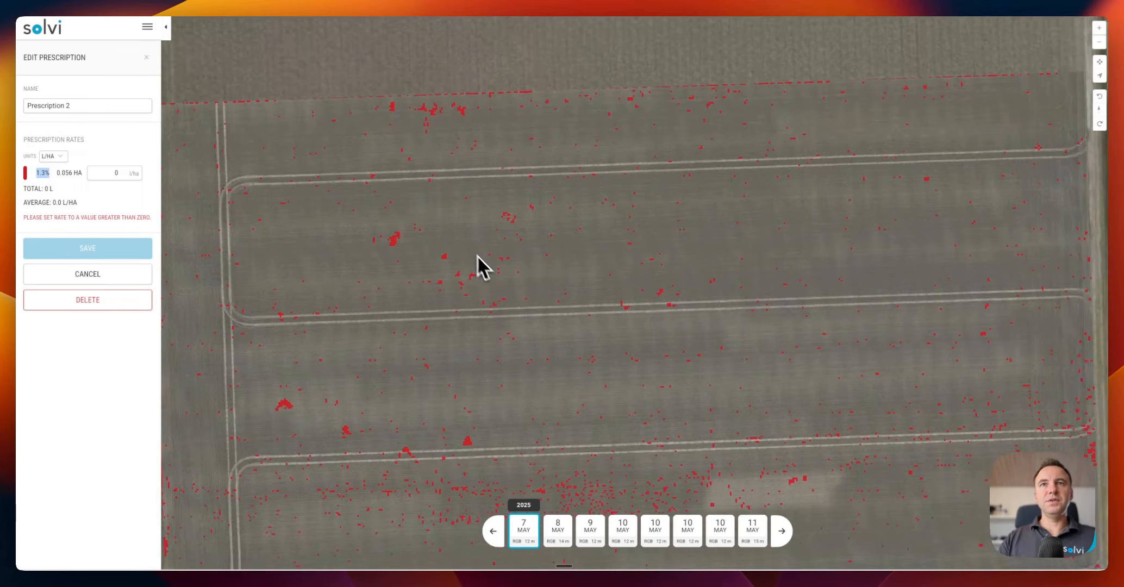
scroll(477, 255, "down", 3)
left_click_drag(541, 341, 517, 200)
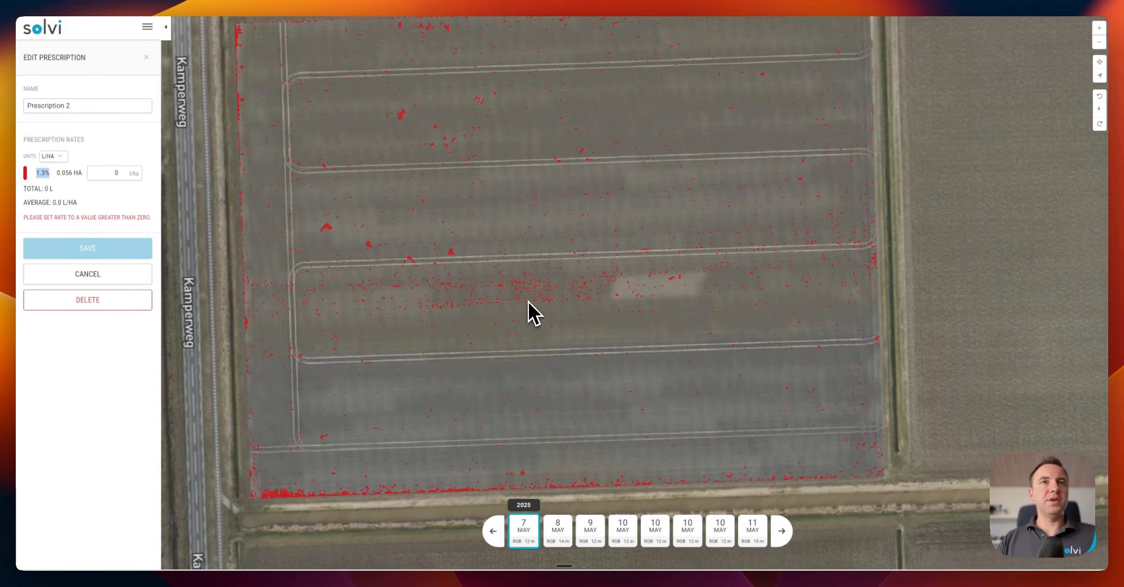
left_click_drag(545, 276, 532, 292)
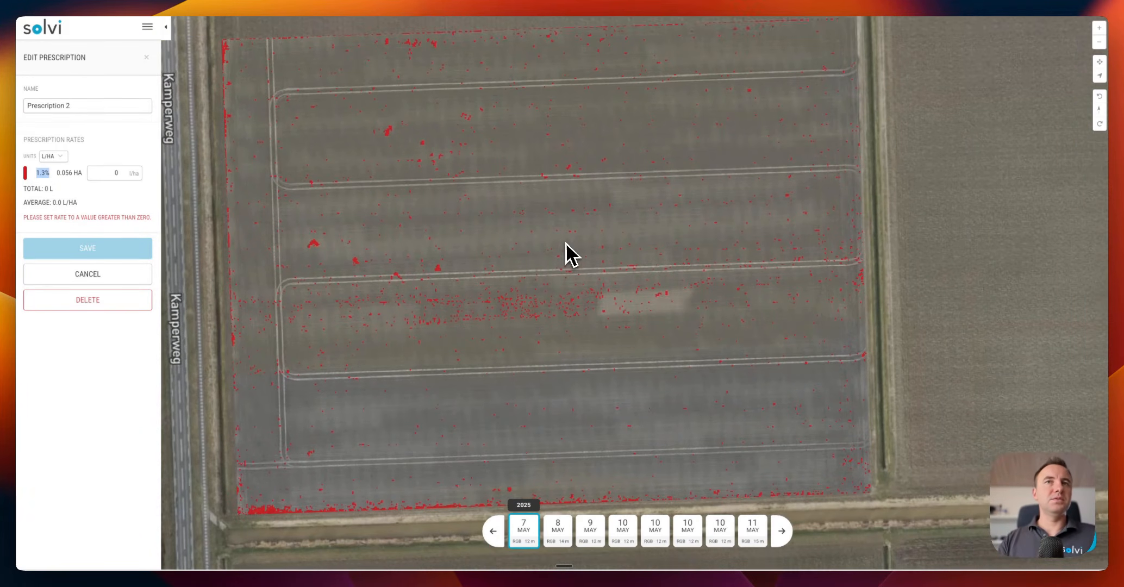
Give the weed zones 200 L/ha, save Prescription 2, and bring up its export options
left_click(116, 173)
type("200")
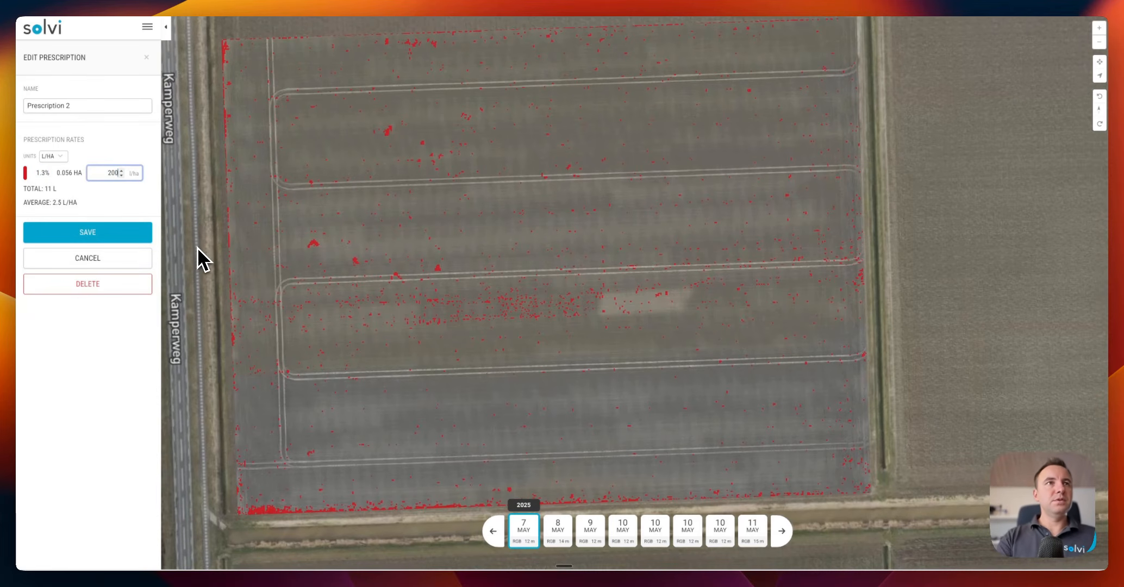
left_click(128, 235)
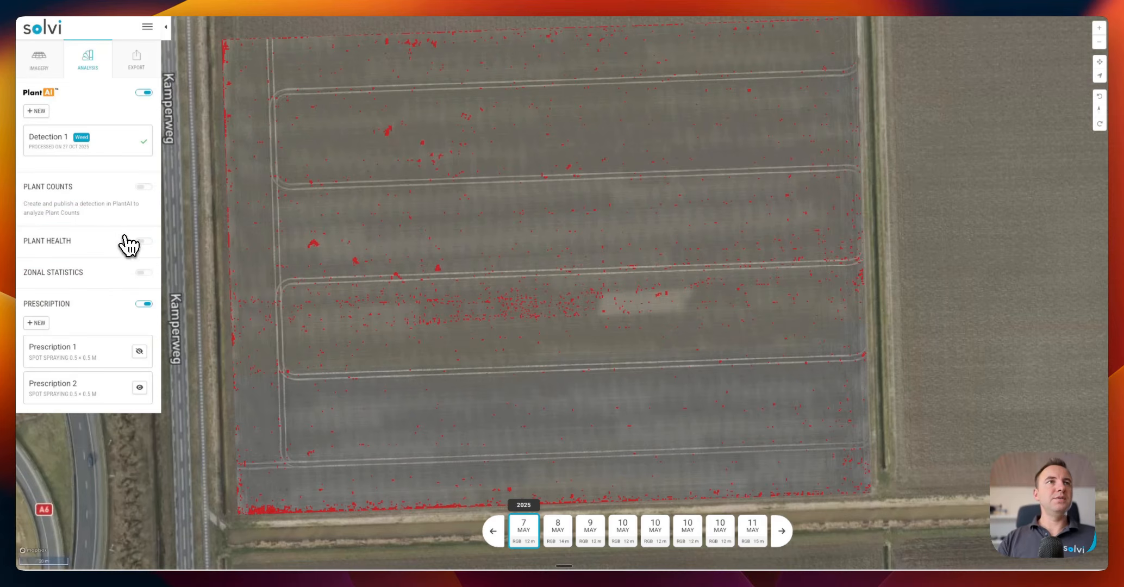
left_click(140, 68)
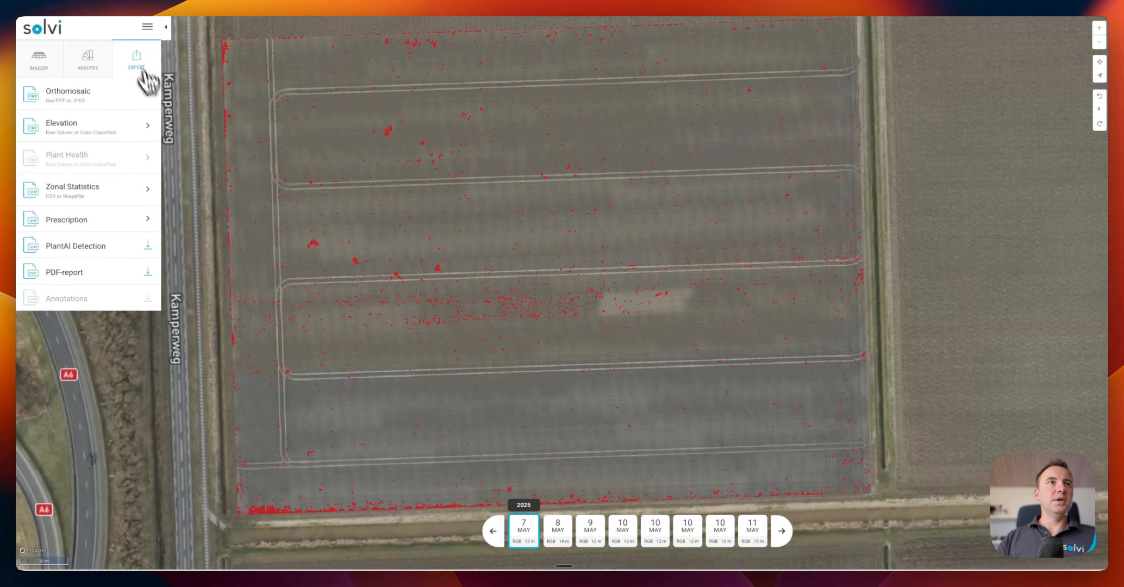
left_click(88, 218)
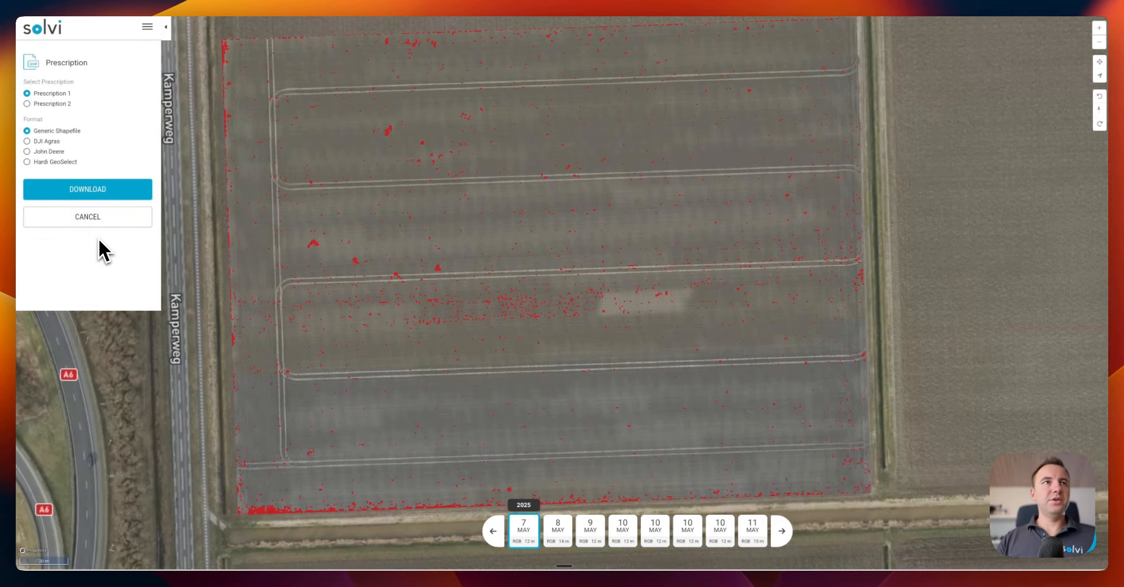